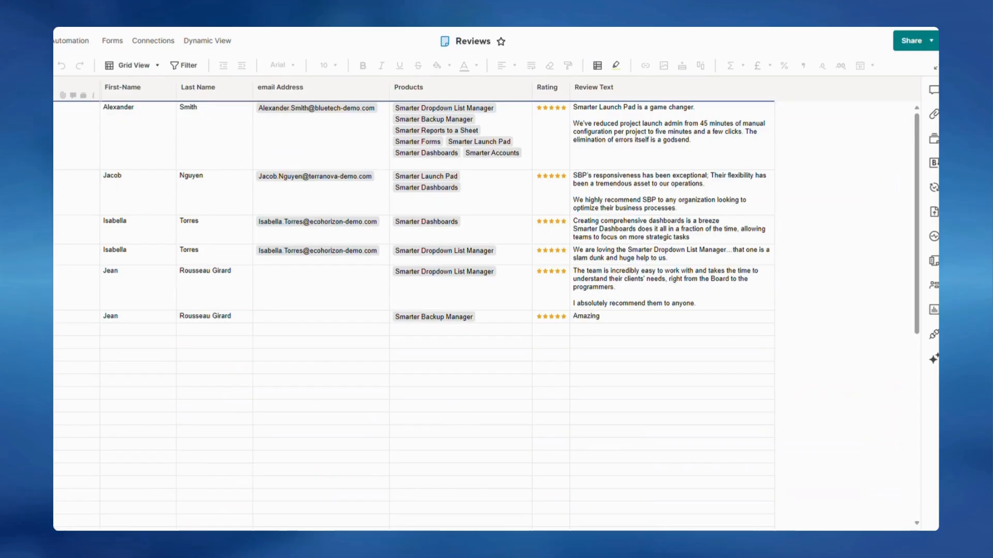
Copy the Reviews form's link and paste it into the first row's Review URL cell in the Orders sheet
click(112, 40)
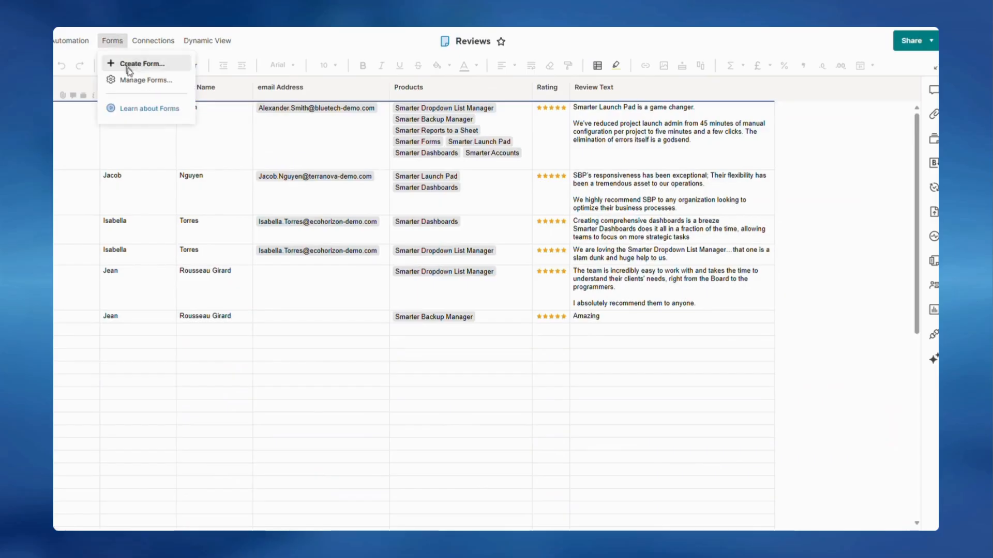
click(131, 78)
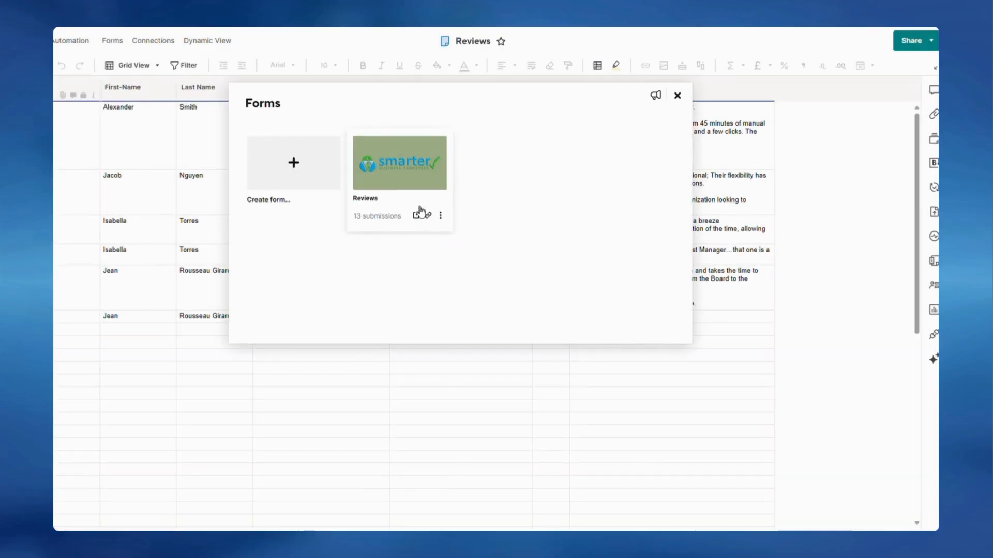
click(428, 214)
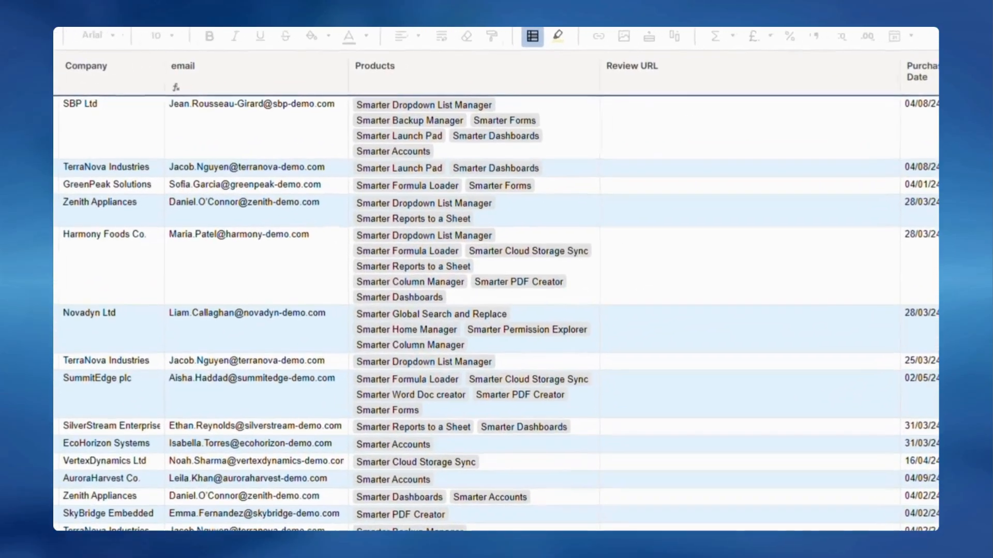
click(667, 149)
key(ctrl+v)
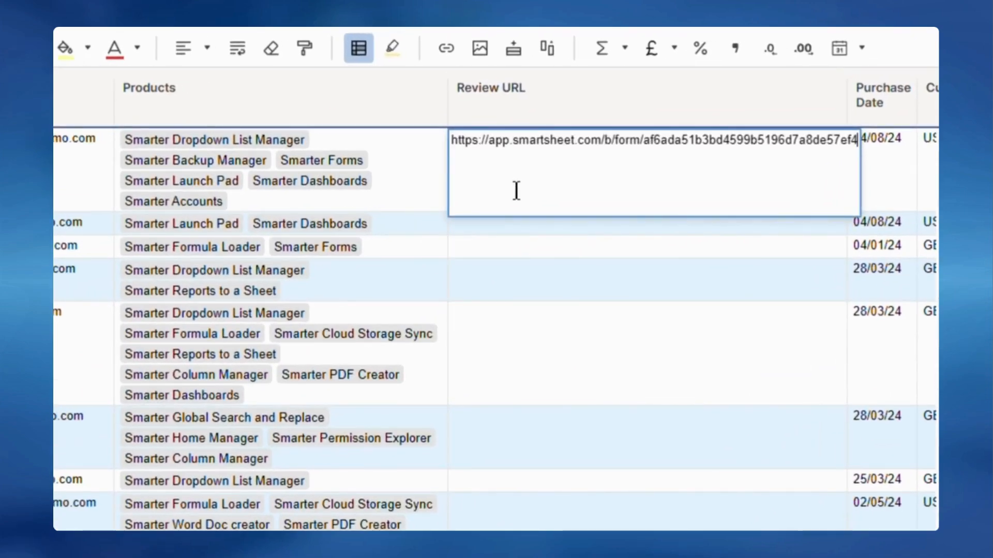
Turn the pasted form link into a formula string by adding a leading =, a trailing ?, and enclosing double quotes
key(Home)
text(=)
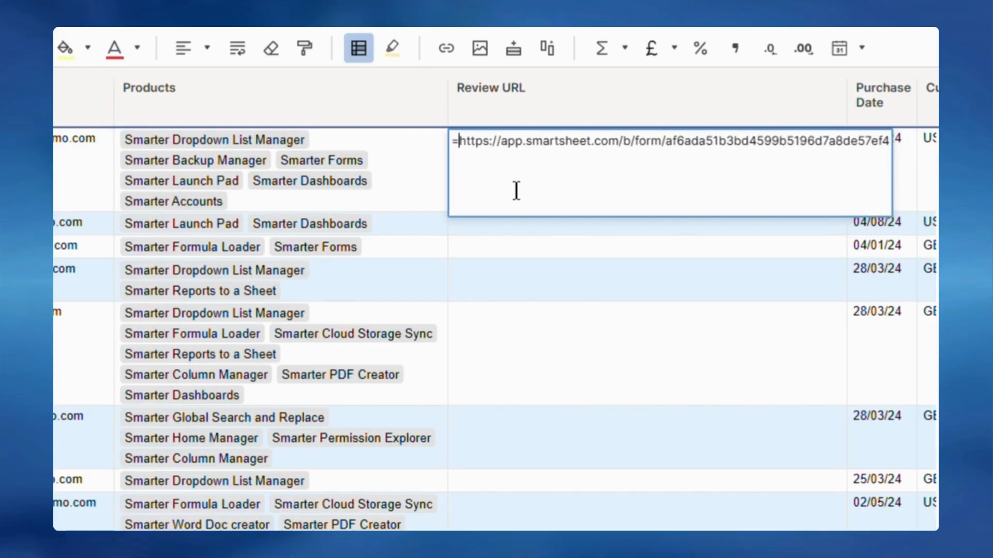
key(End)
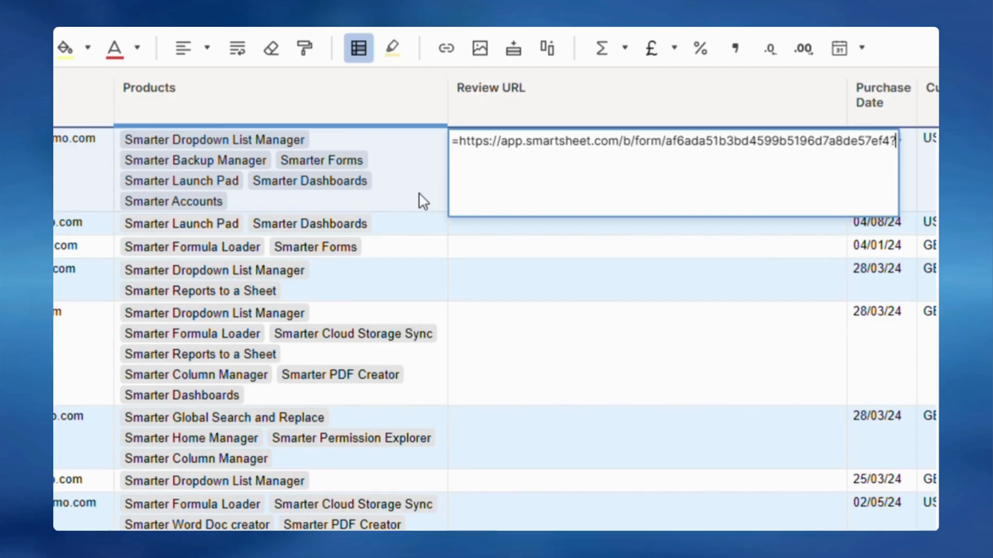
text(")
key(Home)
key(Right)
text(")
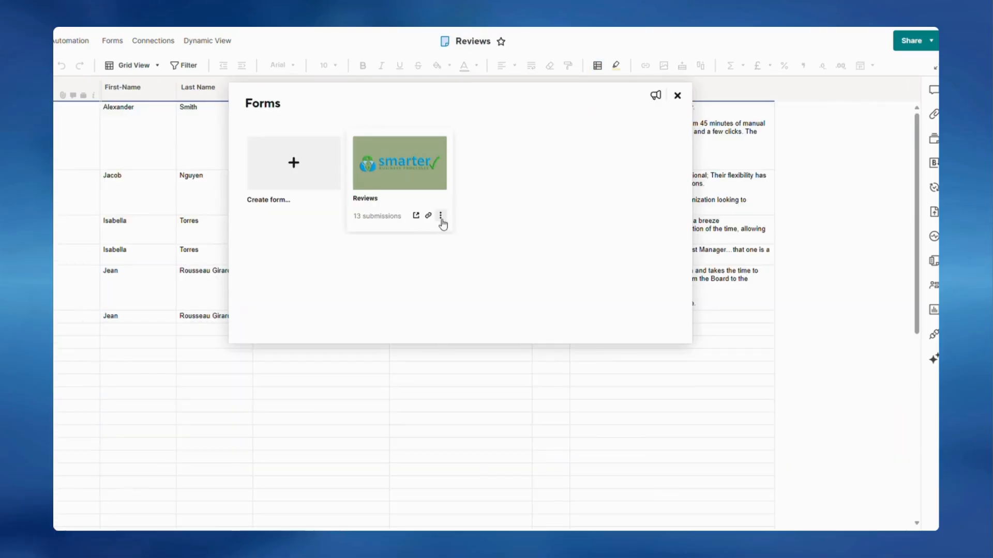
Open the Reviews form for editing and bring up the First-Name field's properties to get its exact name
click(441, 217)
click(450, 232)
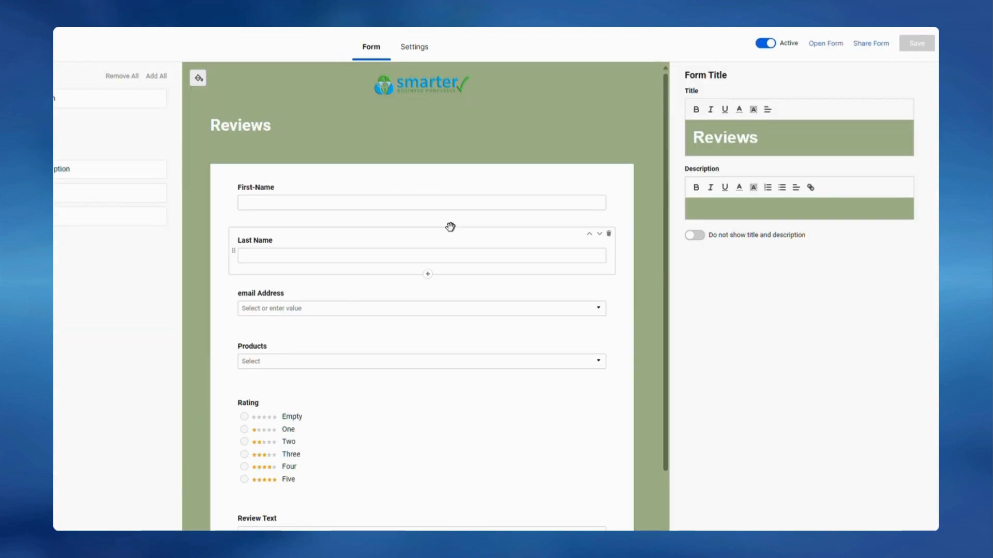
click(445, 204)
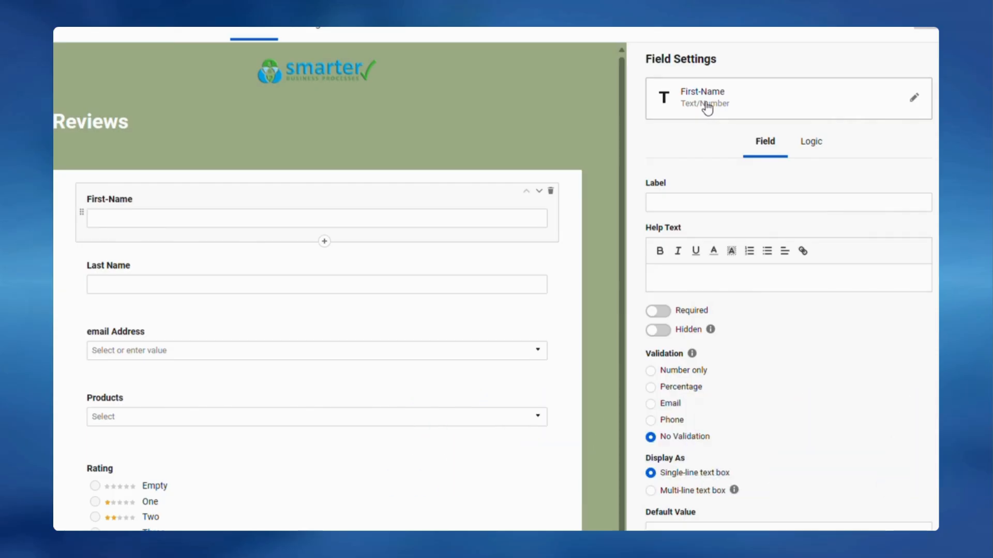
click(707, 107)
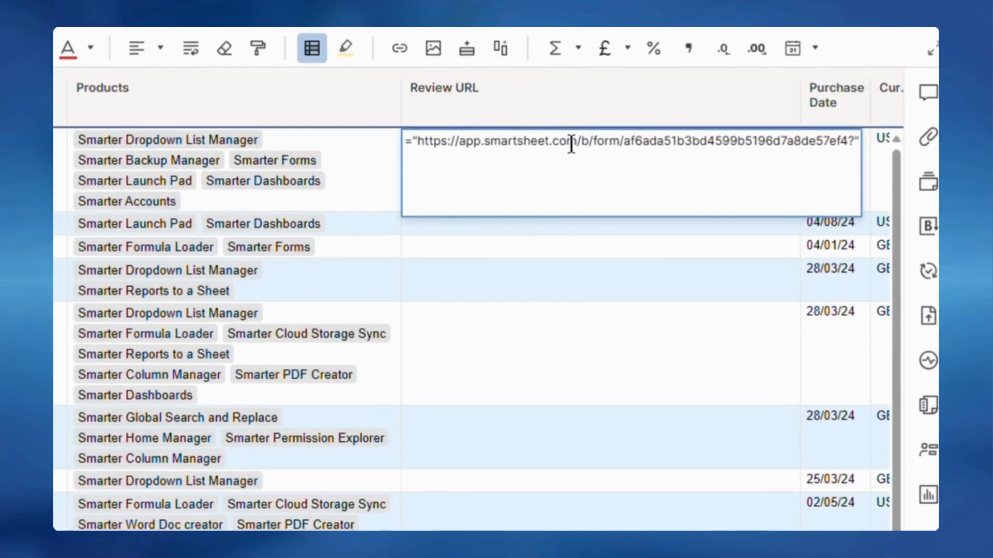
Extend the Review URL formula with +"First-Name="+ and the first row's Name cell reference, then commit it
text(+)
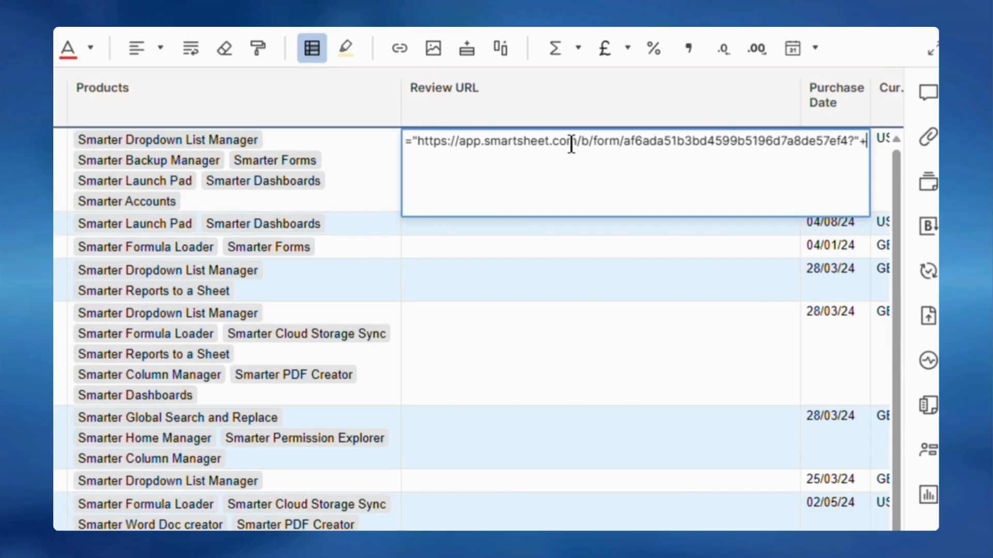
text(First-Name=)
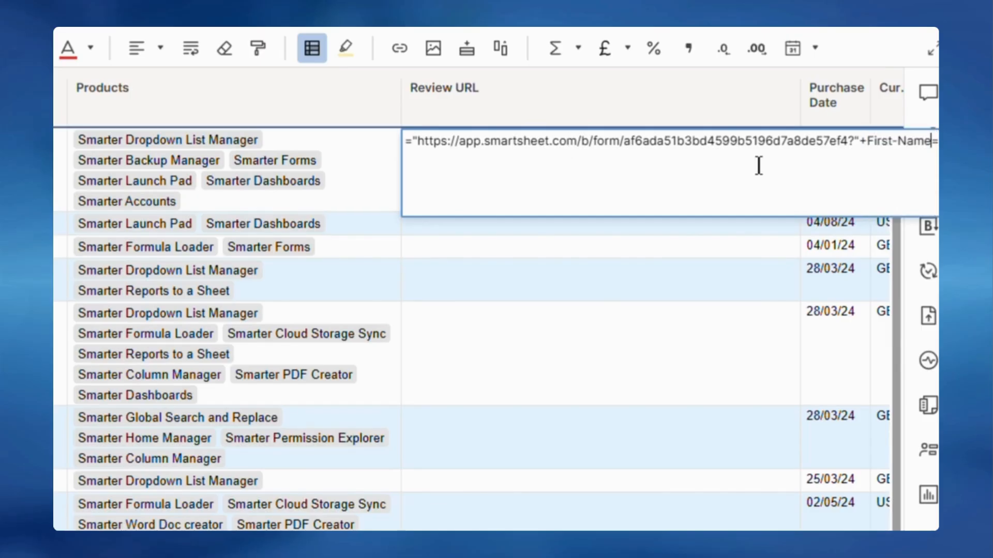
key(ctrl+Left)
key(ctrl+Left)
text(")
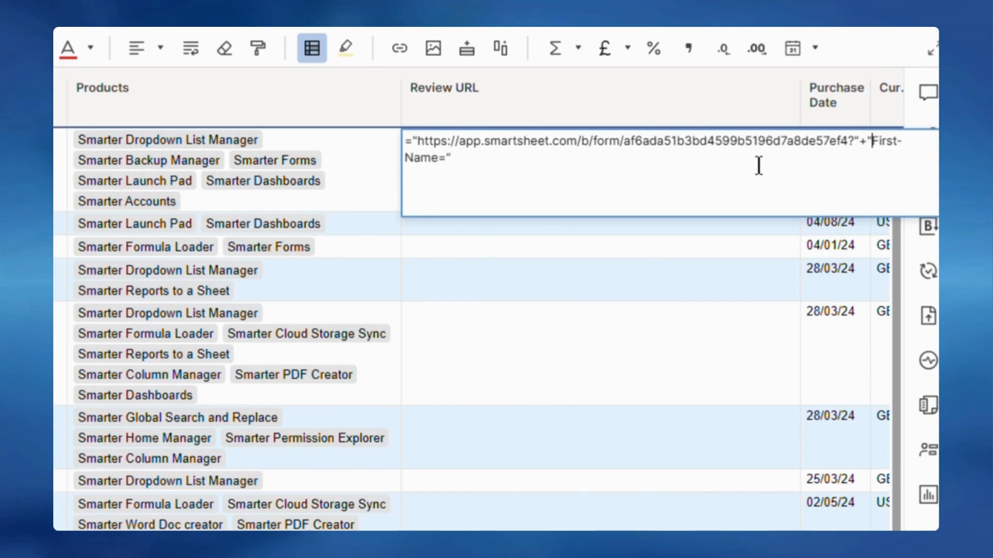
click(758, 165)
text(+)
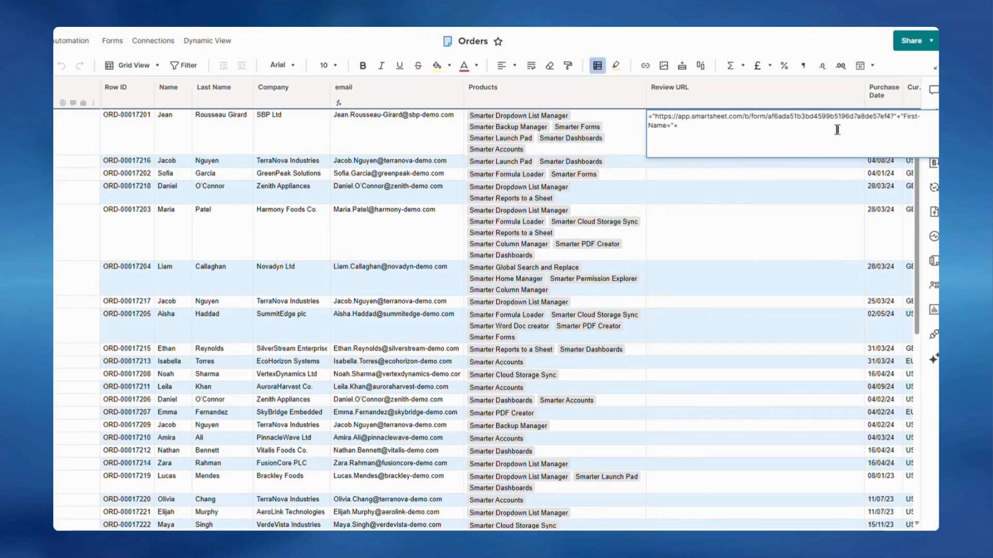
click(182, 125)
key(Return)
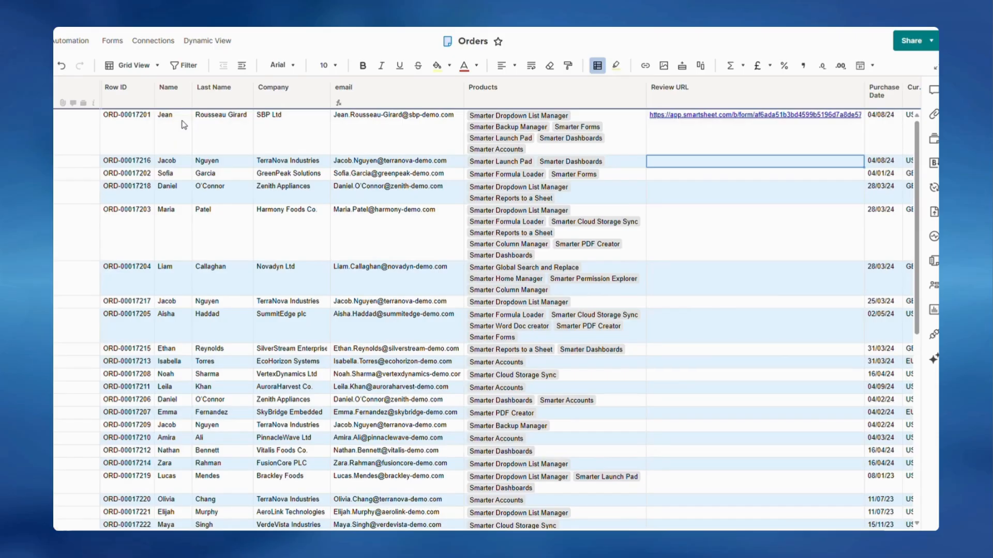
Convert the first row's Review URL formula to a column formula
click(679, 128)
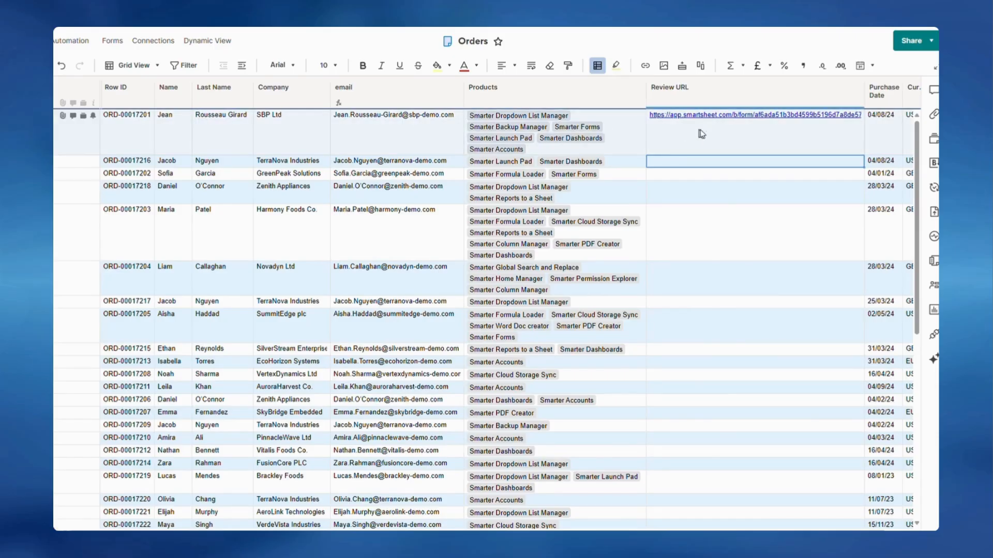
right_click(707, 135)
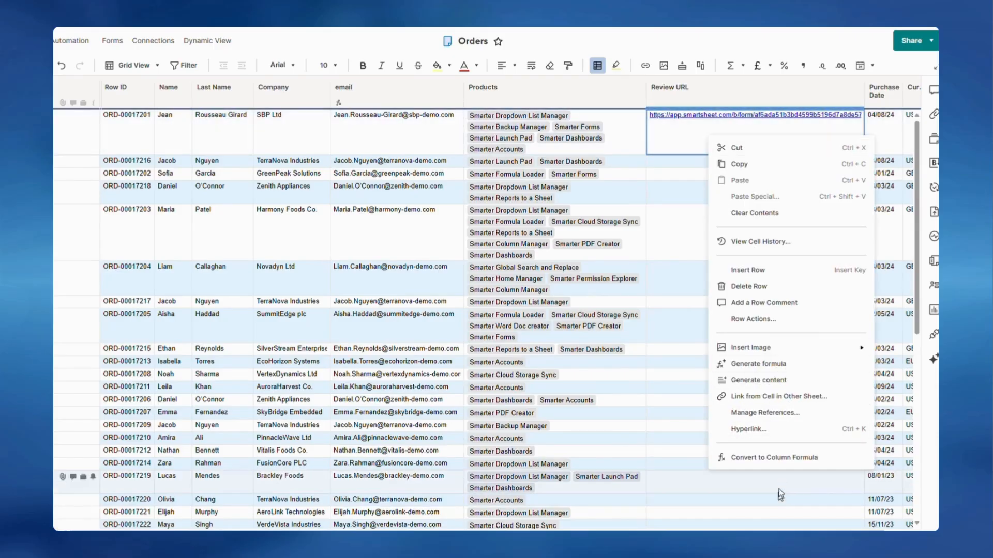
click(776, 458)
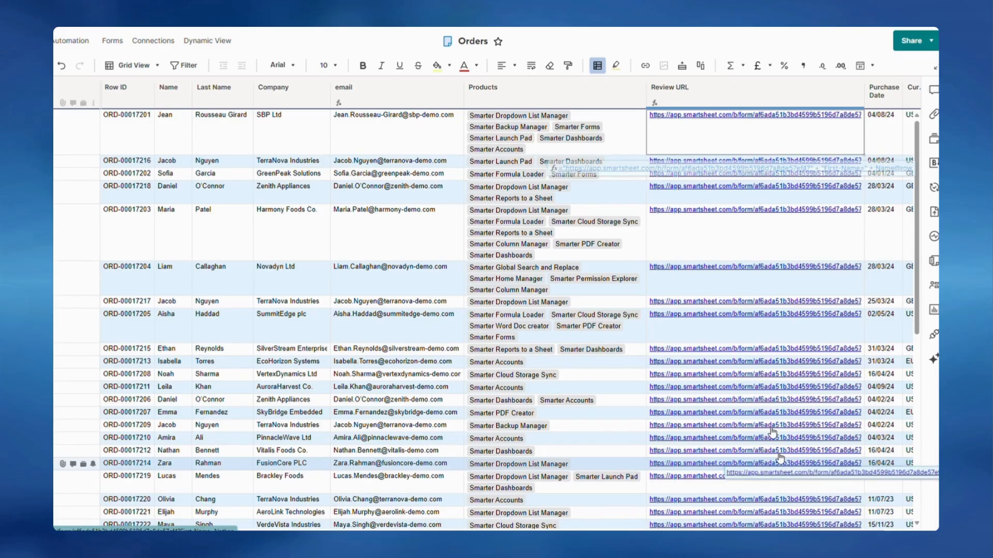
Open the review links of the SBP Ltd and SilverStream Enterprise rows to check the First-Name field's prefill
click(763, 119)
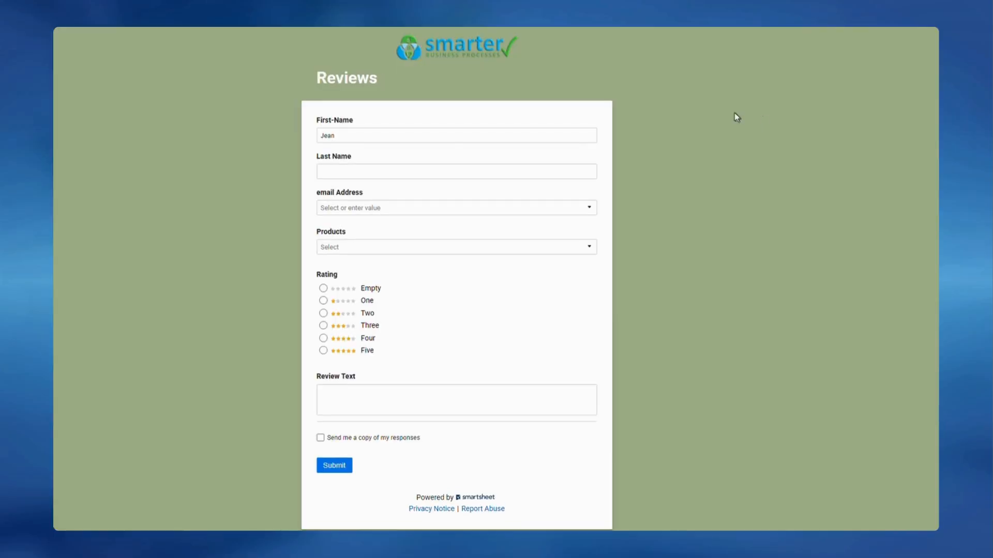
click(253, 18)
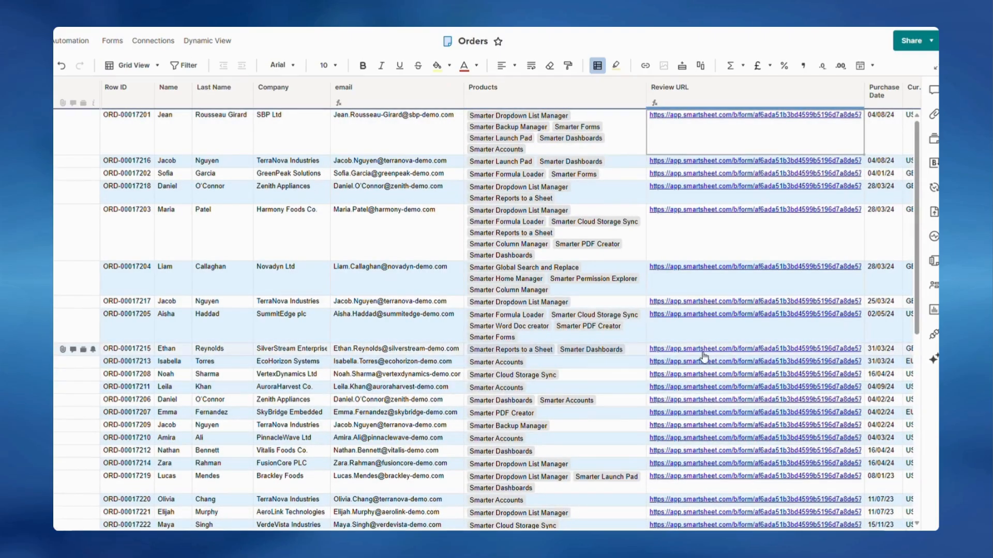
click(702, 350)
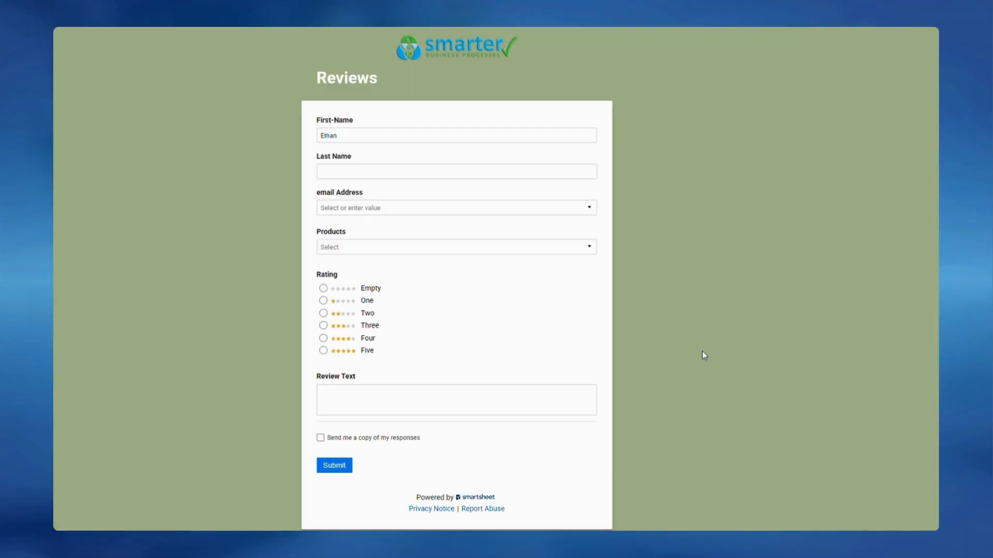
click(104, 18)
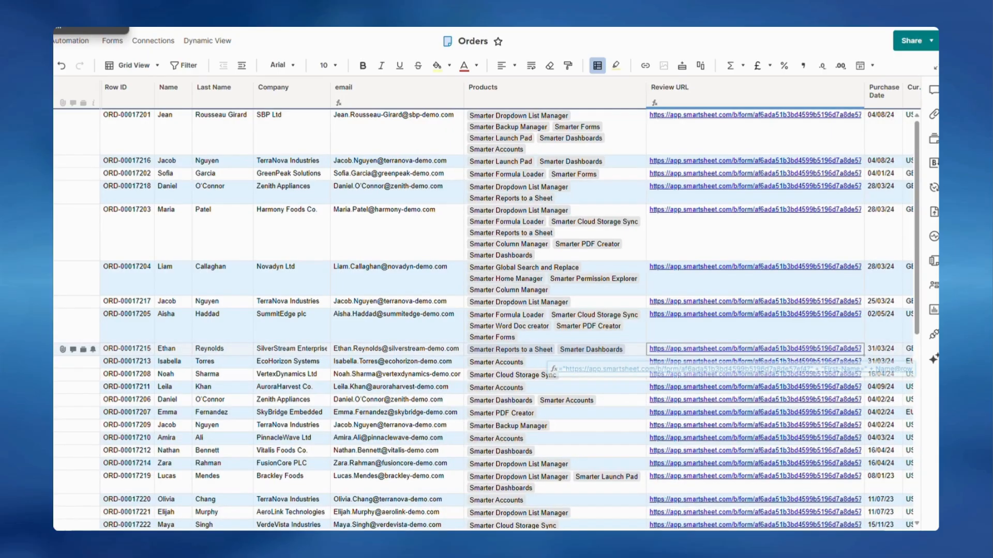
Edit the Review URL column formula and append +"&" + after Name@row as the separator for another field
right_click(760, 134)
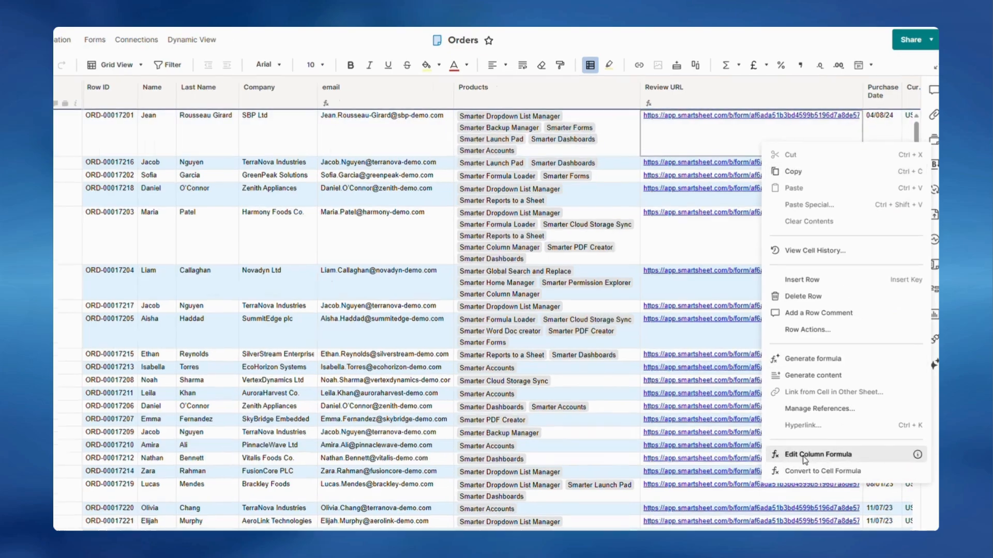
click(828, 446)
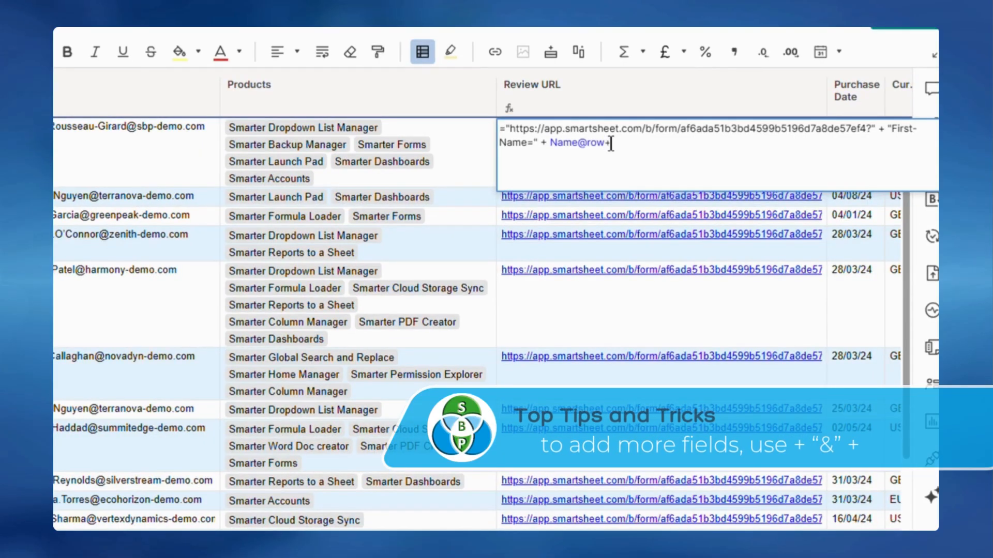
text(&)
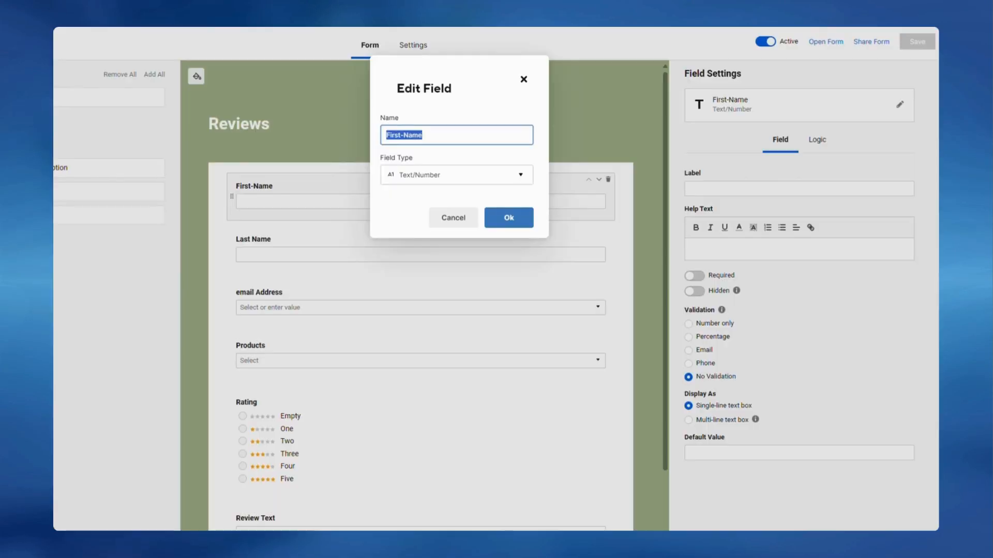
Close the First-Name field dialog in the Reviews form and open the Last Name field's properties to get its exact name
click(523, 78)
click(475, 266)
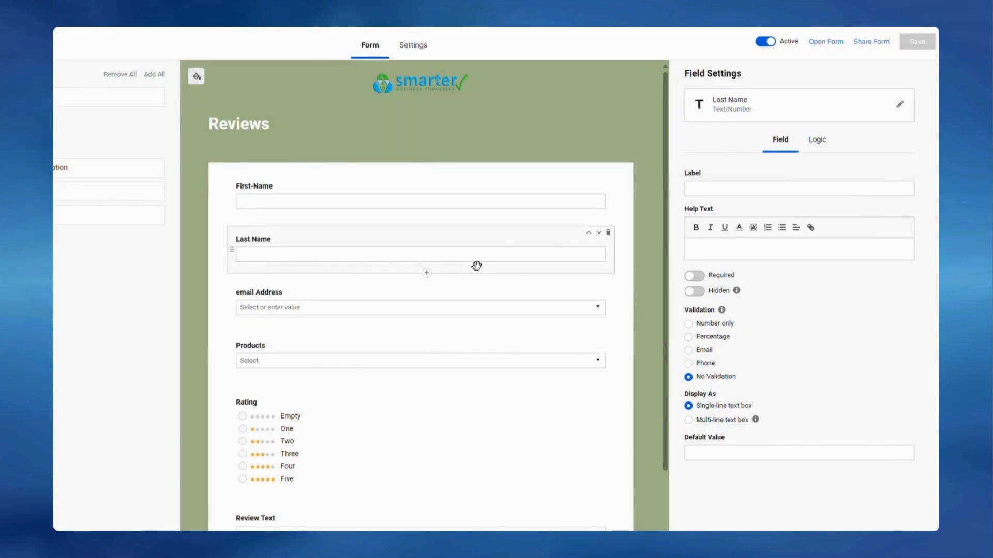
click(755, 103)
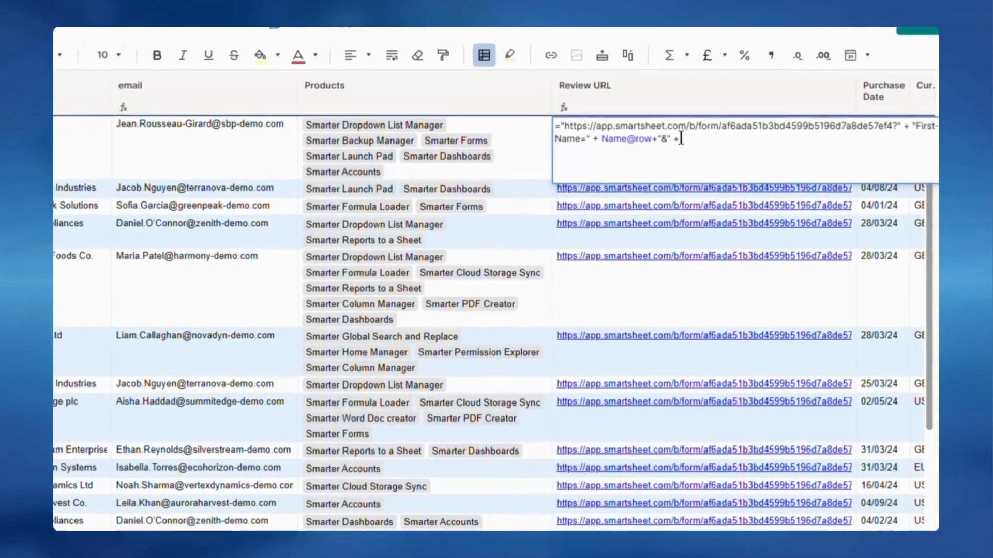
Append "Last Name=" to the Review URL formula and replace its space with %20, giving "Last%20Name="
text(Last Name)
text(=")
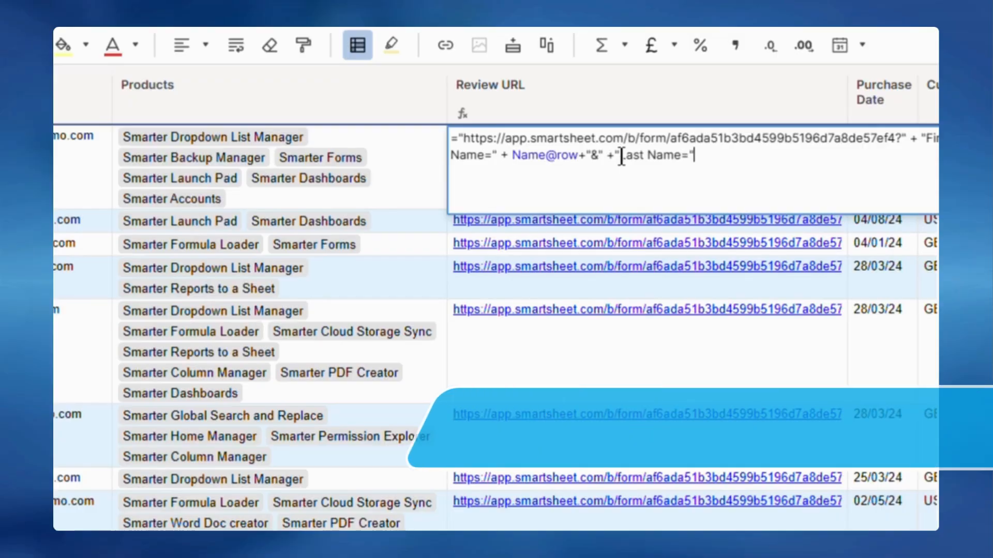
click(644, 150)
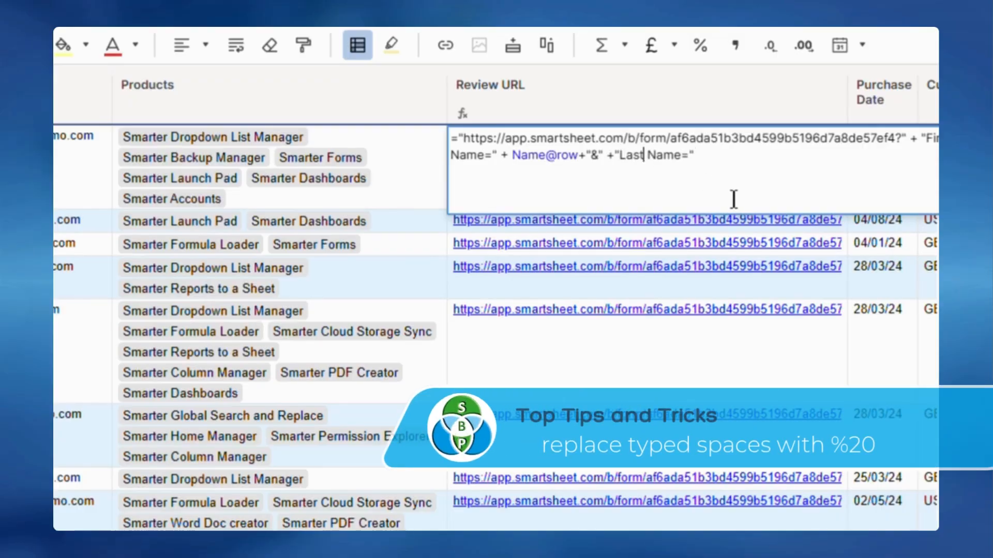
key(Delete)
text(%20)
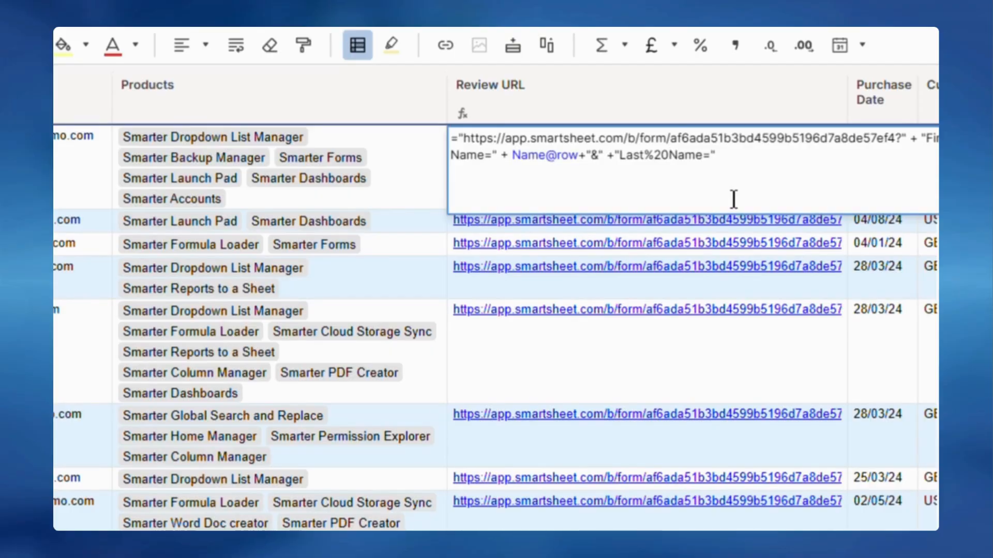
text(+)
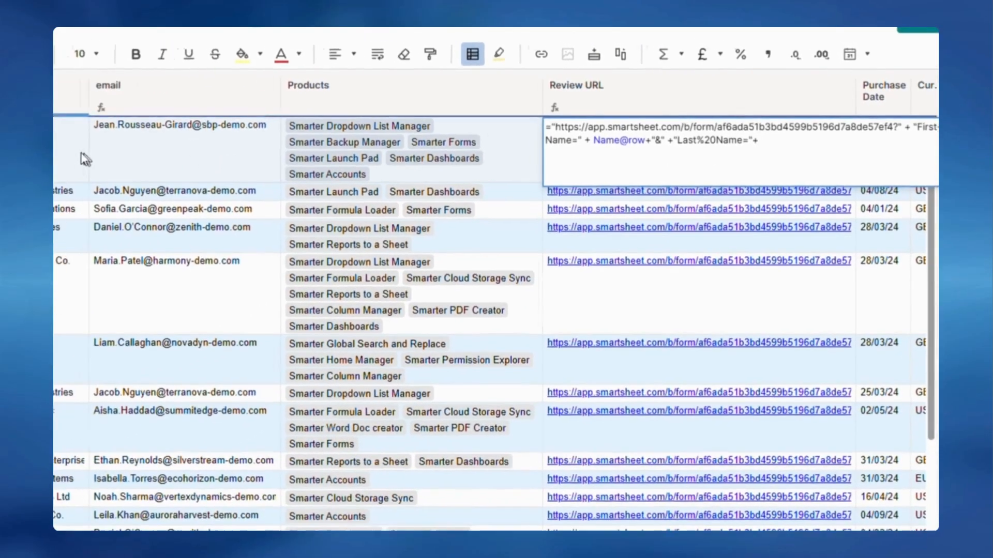
click(102, 137)
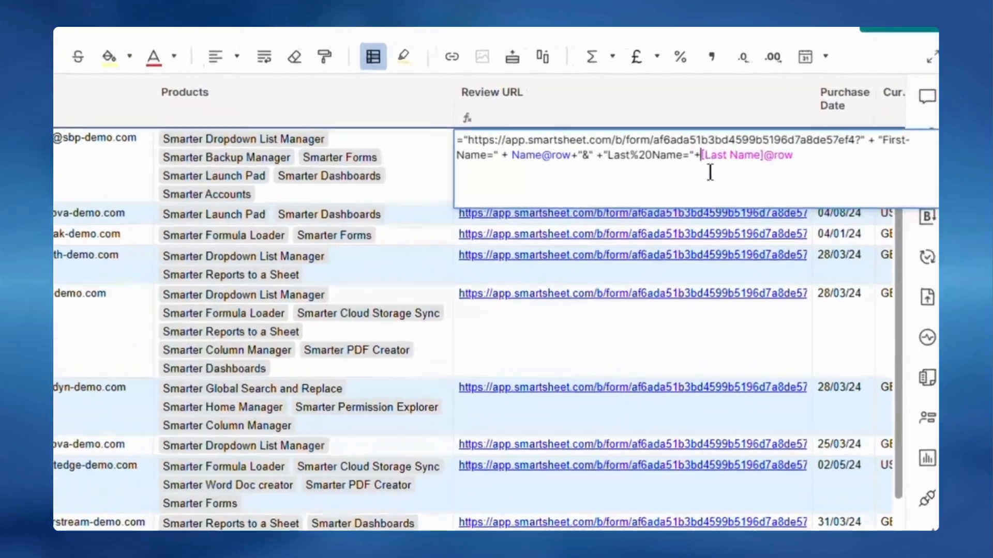
text(SUBSTITUTE([Last Name]@row)
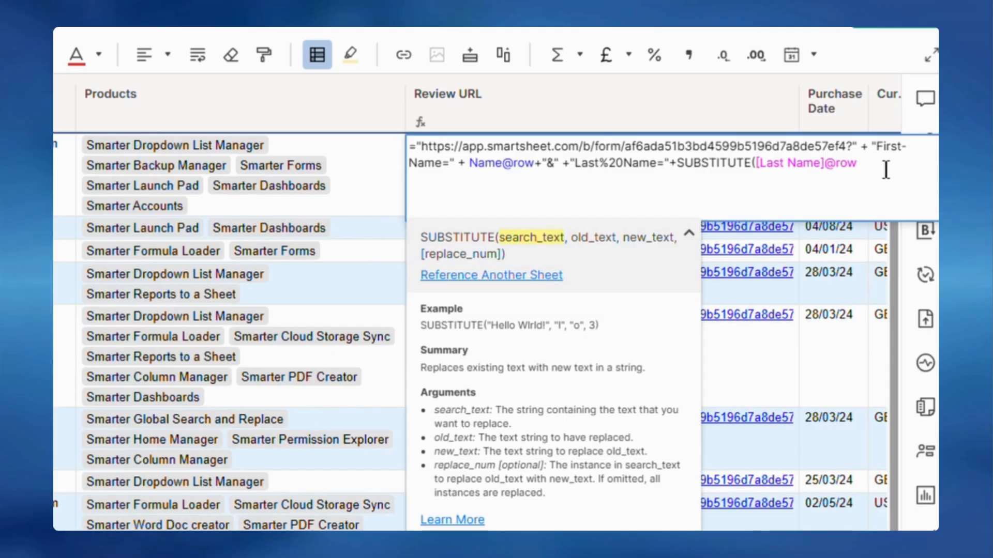
text(, " ", "%20"))
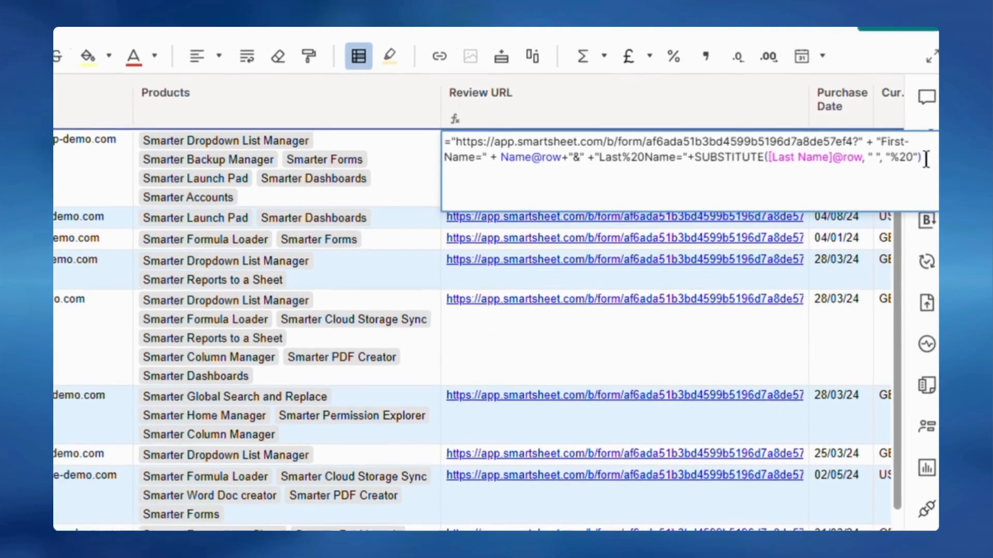
key(Return)
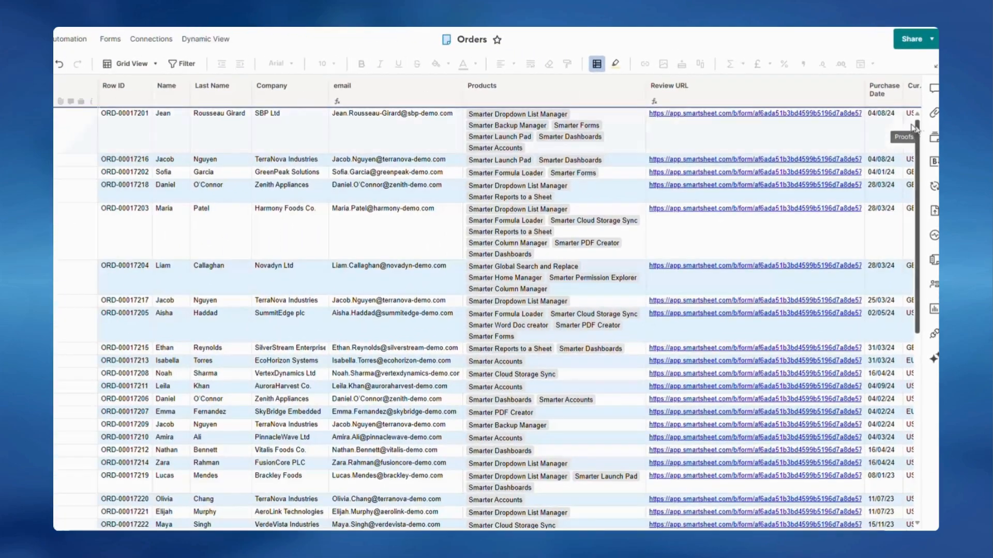
Edit the Review URL column formula and append +"&"+ after the Last Name SUBSTITUTE as the separator for the email field
click(800, 118)
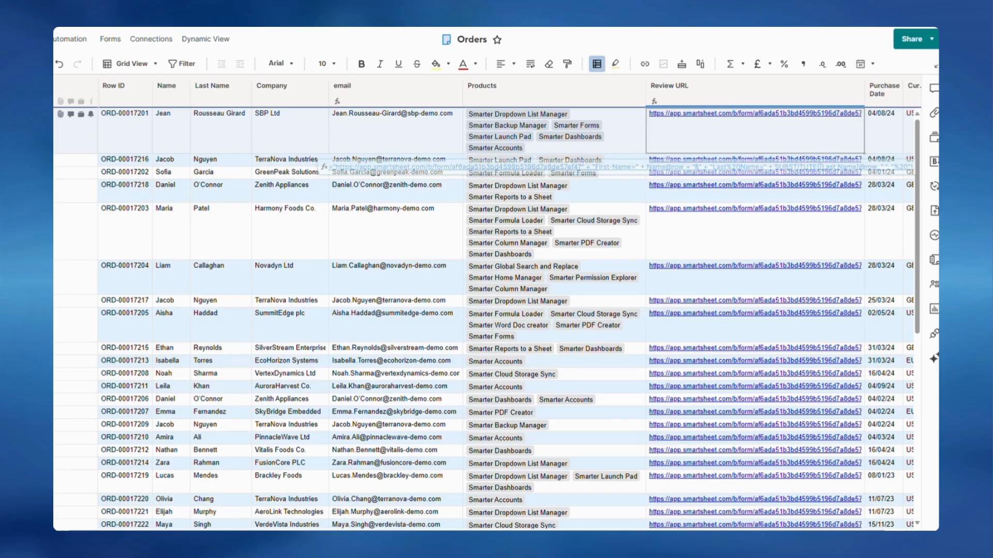
right_click(723, 131)
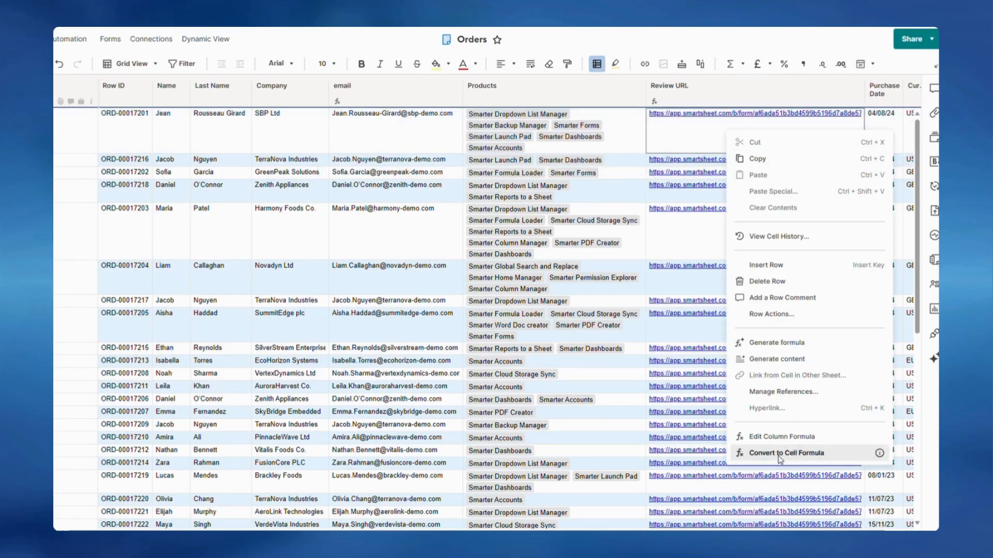
click(778, 438)
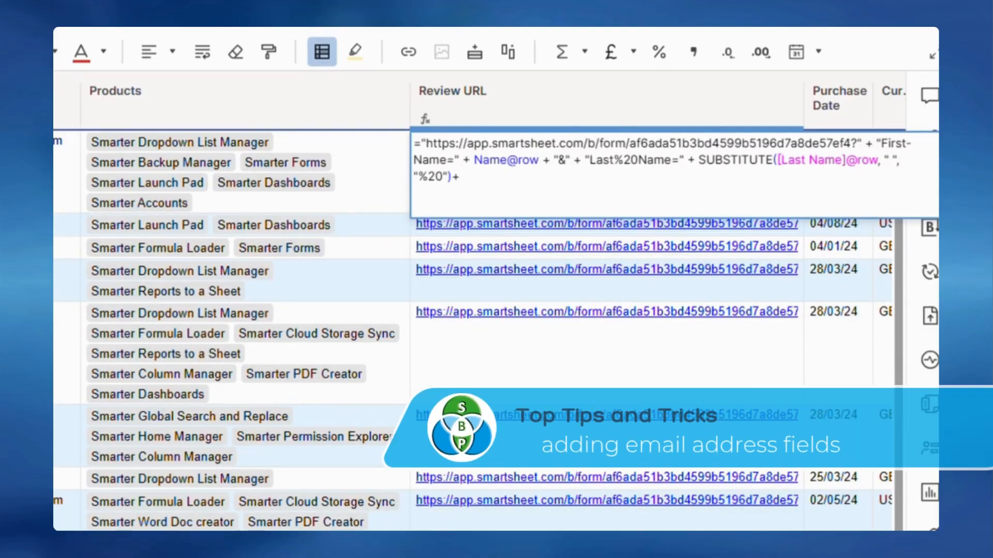
text("&"+)
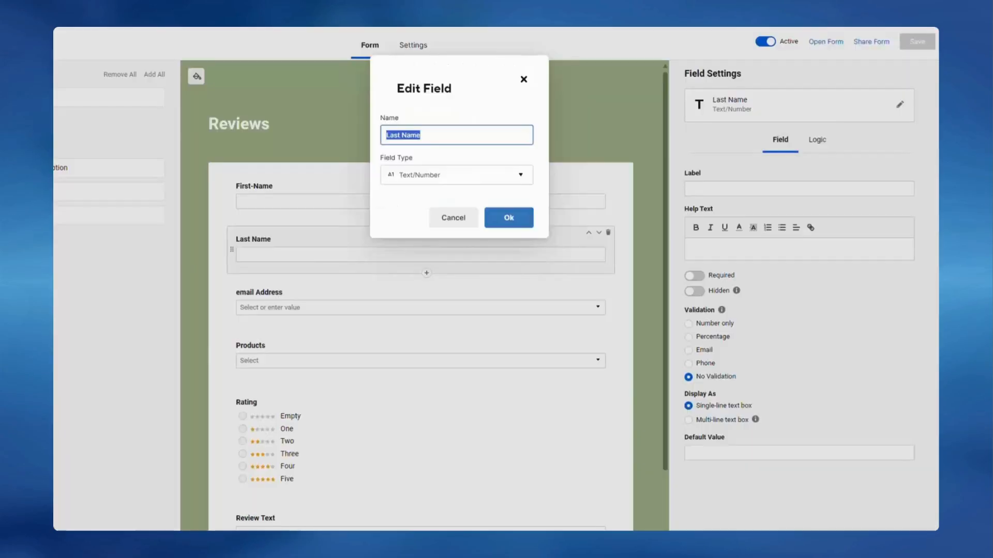
Check the email Address field in the Reviews form and append "email%20Address="+ to the Review URL formula
click(523, 80)
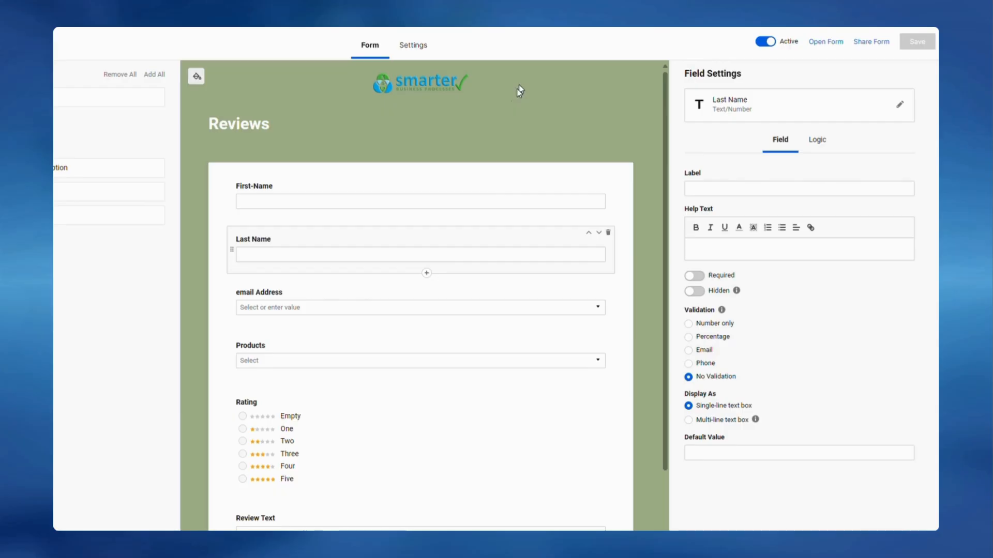
click(462, 291)
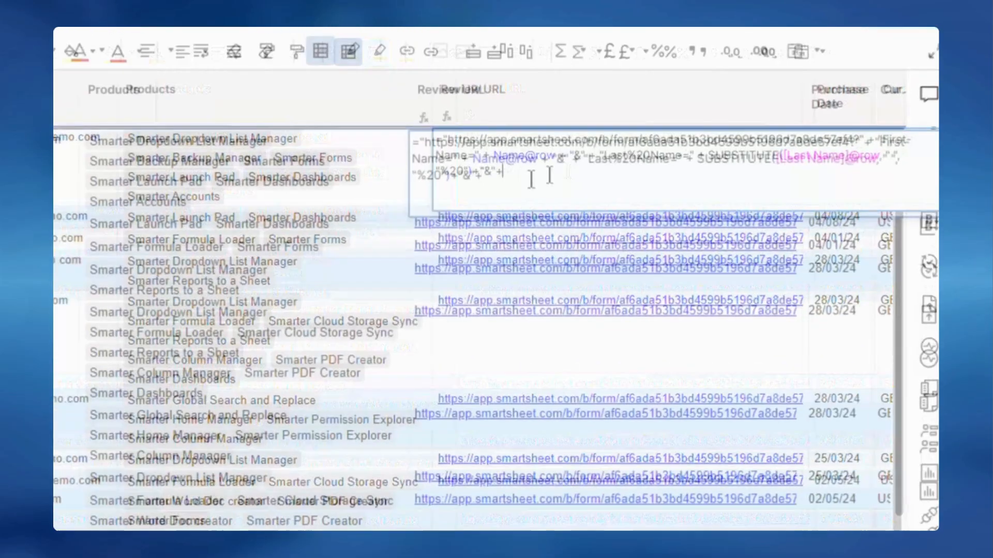
text("email)
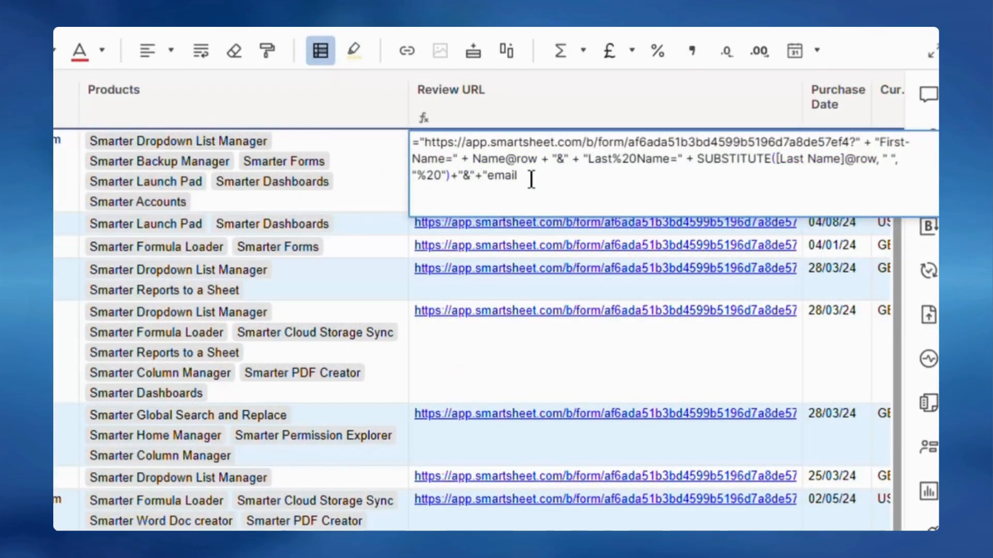
text(%20Address=")
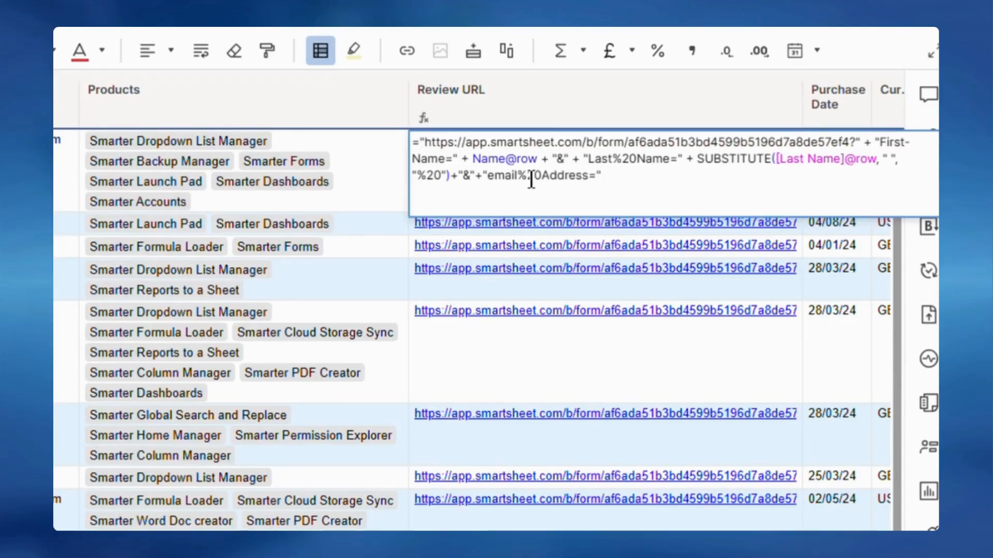
text(+)
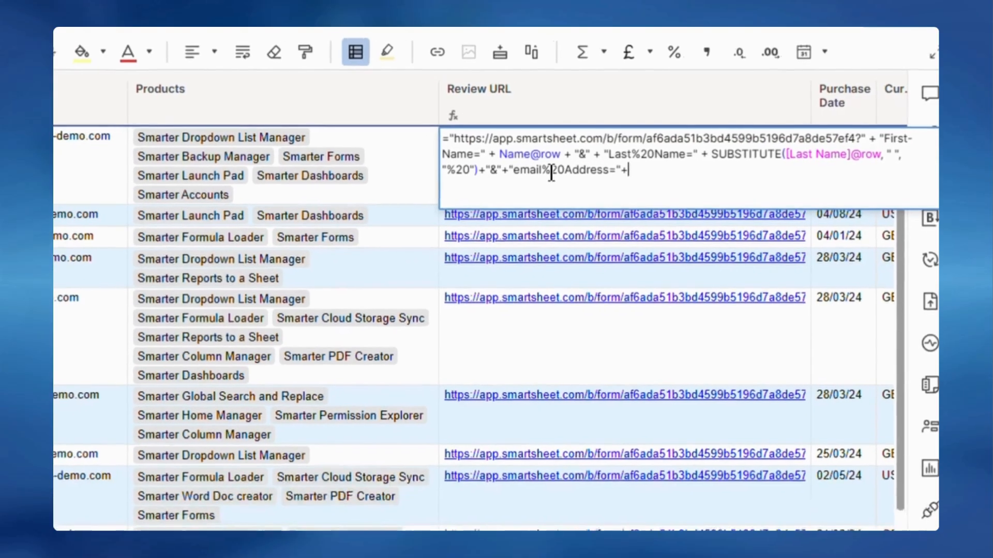
Append SUBSTITUTE(email@row, "@", "%40") to the Review URL column formula and save it
click(193, 155)
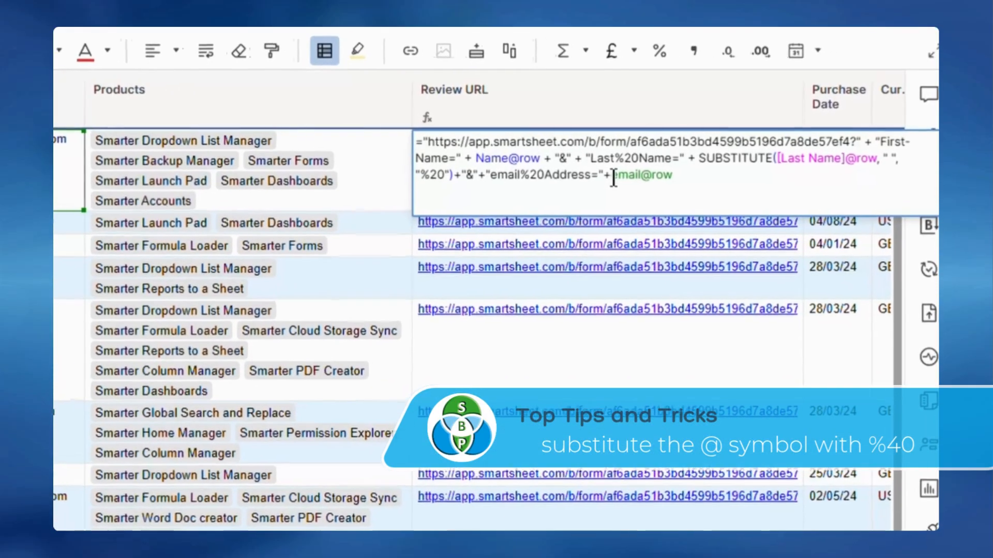
text(SUBSTITUTE(email@row)
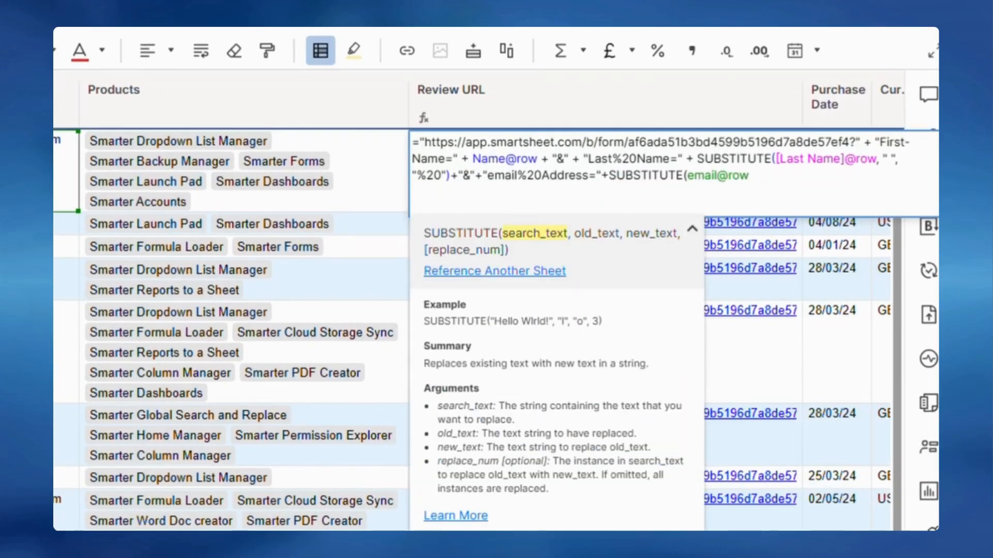
text(, "@", "%40"))
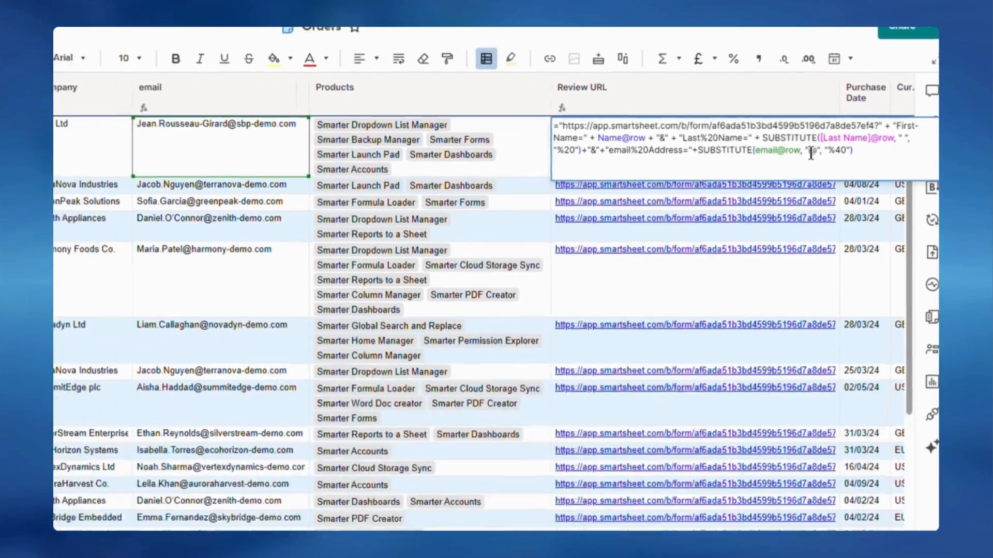
key(Return)
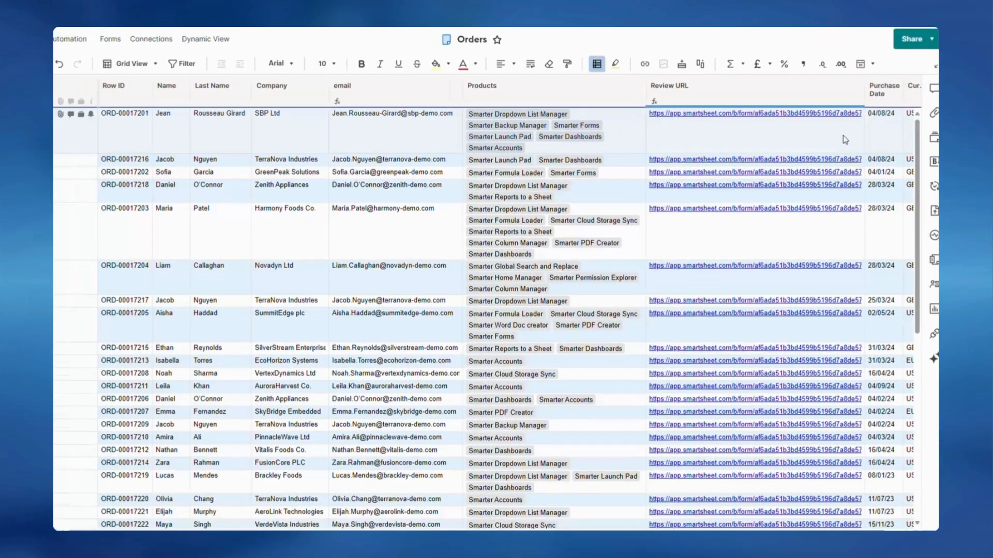
Insert a new column named Products Text immediately before the Review URL column
click(758, 118)
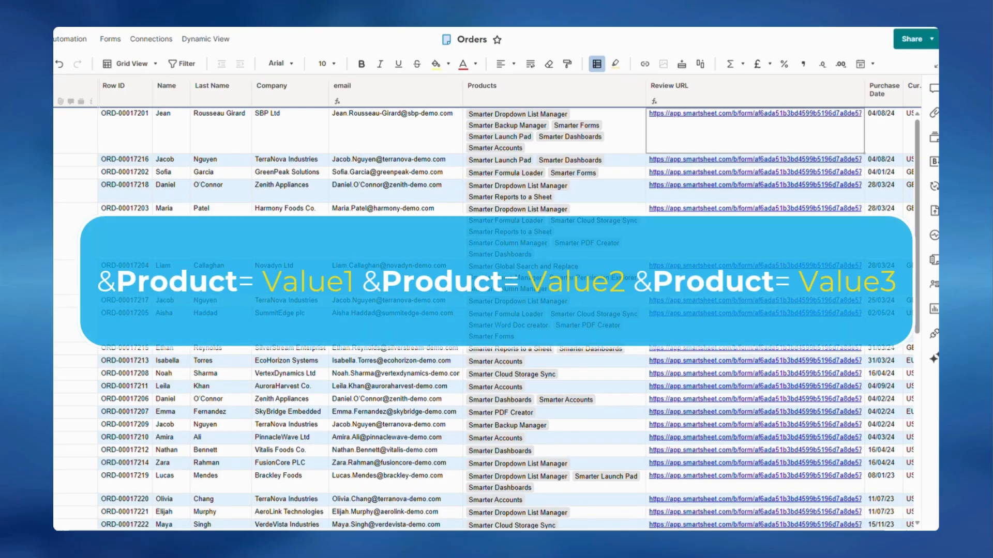
click(706, 89)
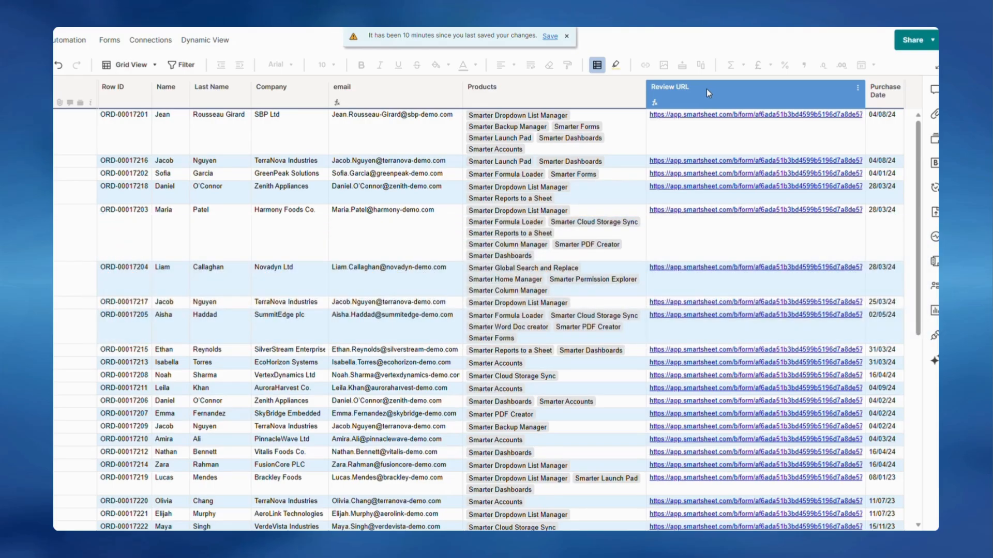
right_click(707, 89)
click(747, 106)
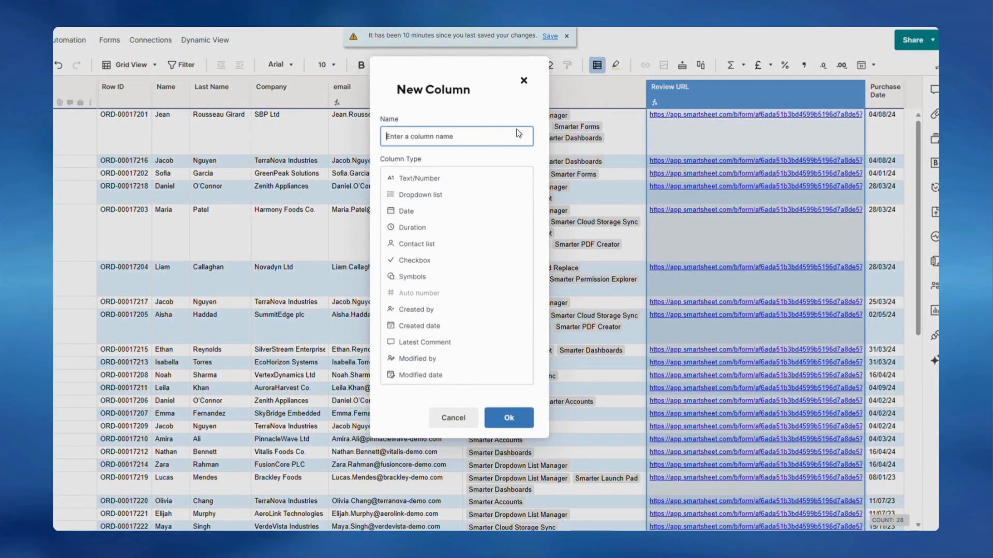
text(Products Text)
key(Return)
Enter a formula in the first row's Products Text cell that references the Products cell of the same row
click(706, 124)
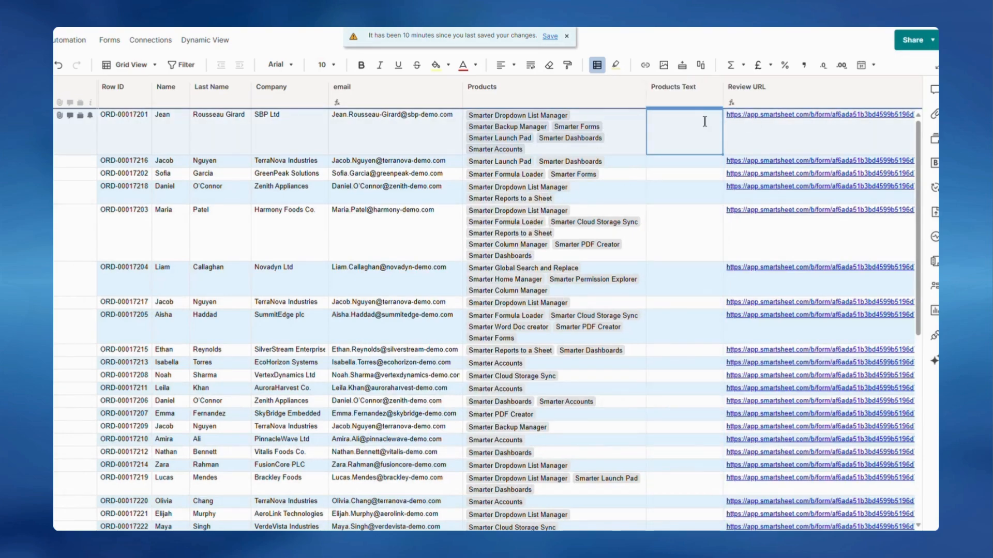
text(=)
click(636, 131)
key(Return)
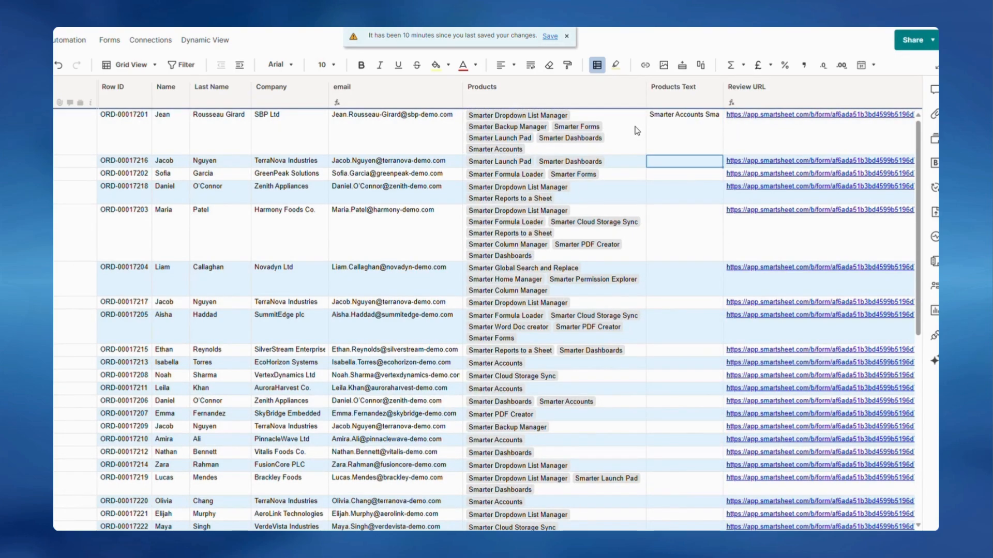
Wrap the text in the first row's Products Text cell and widen the column slightly
click(682, 116)
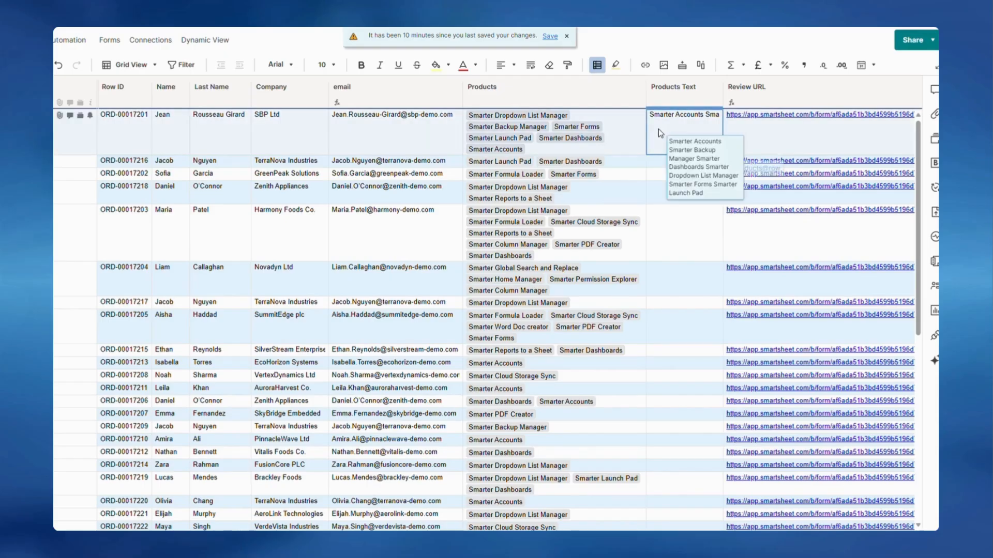
click(530, 65)
drag(723, 100, 746, 100)
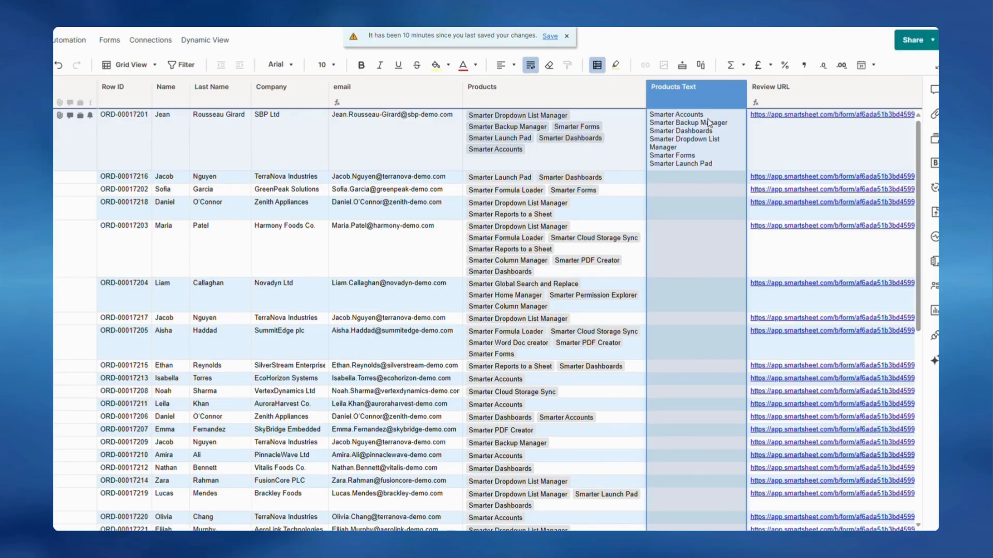
Insert a helper column named ProductsURLSection immediately before the Products Text column
right_click(693, 103)
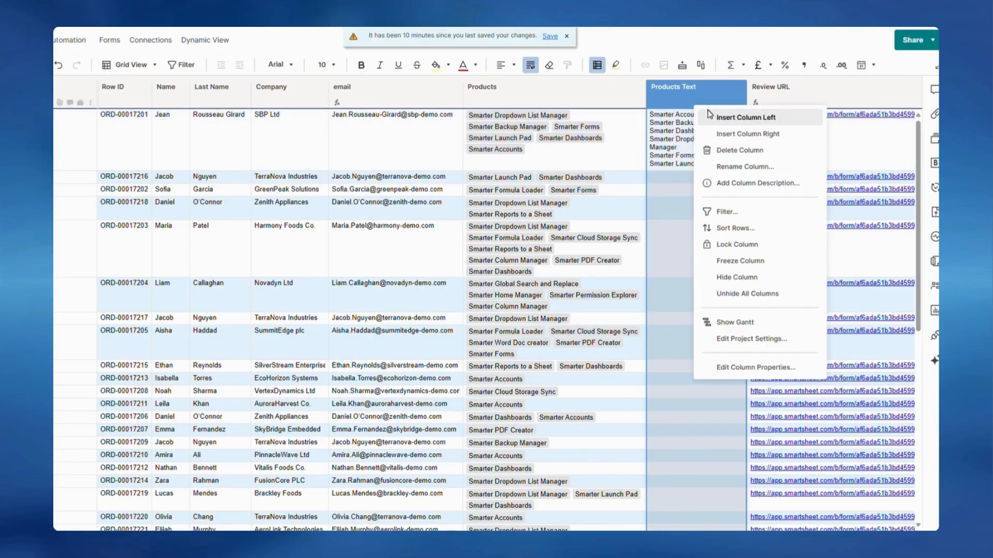
click(735, 117)
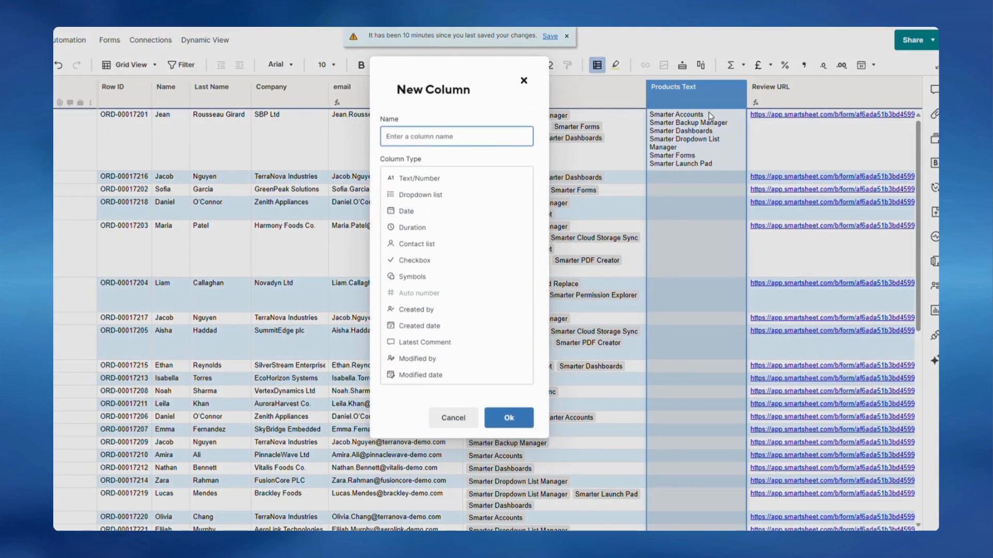
text(ProductsUR)
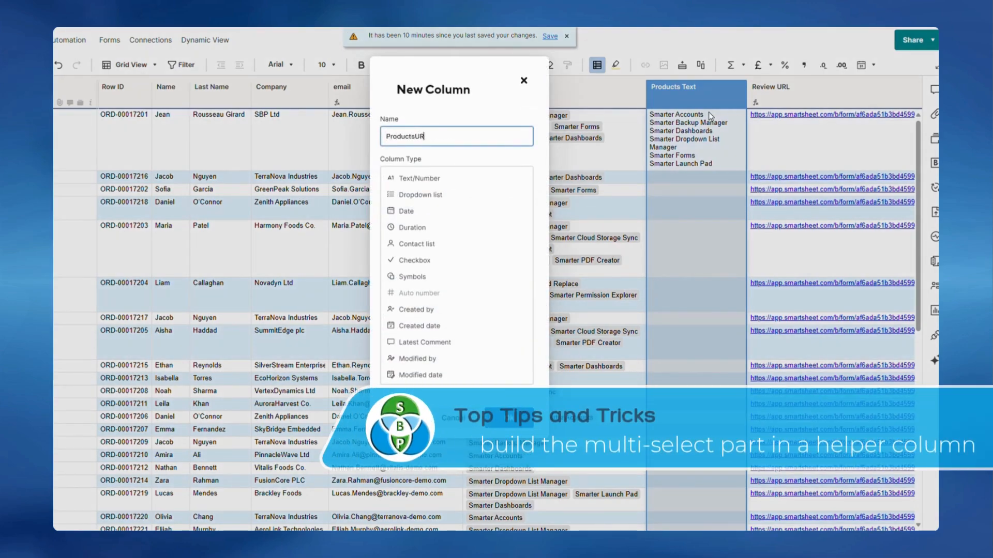
text(LSection)
key(Return)
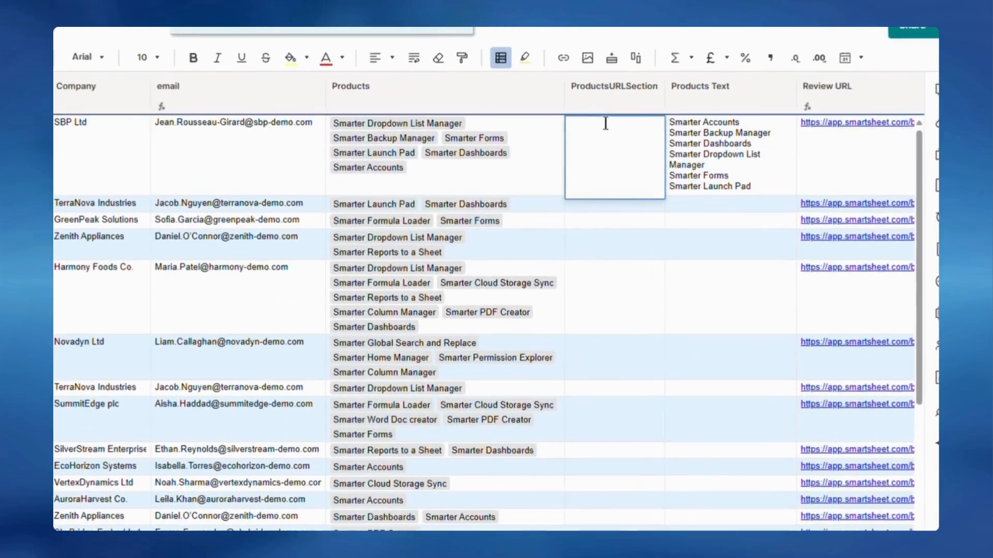
Enter =SUBSTITUTE(Products@row, CHAR(10), "&Products=") in the first row's ProductsURLSection cell
text(=)
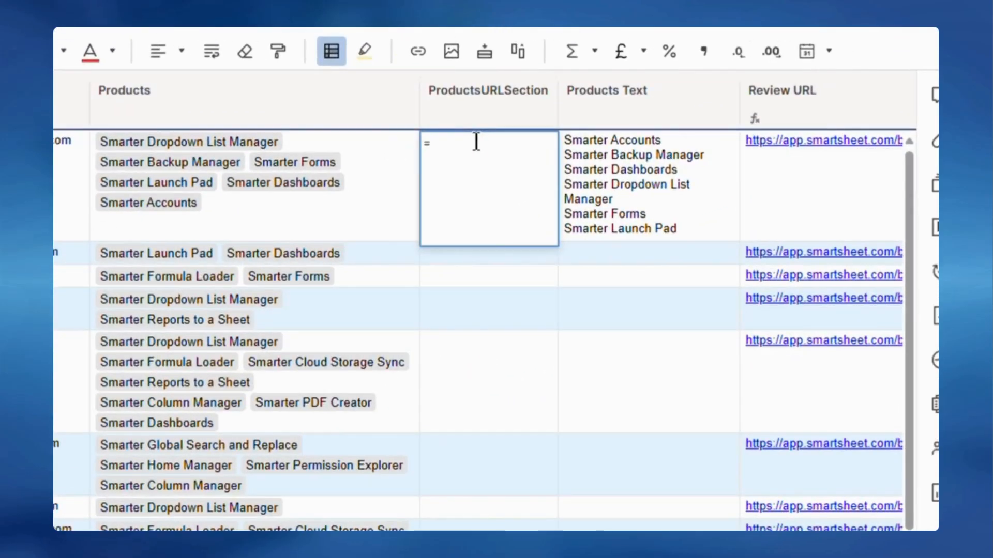
click(312, 150)
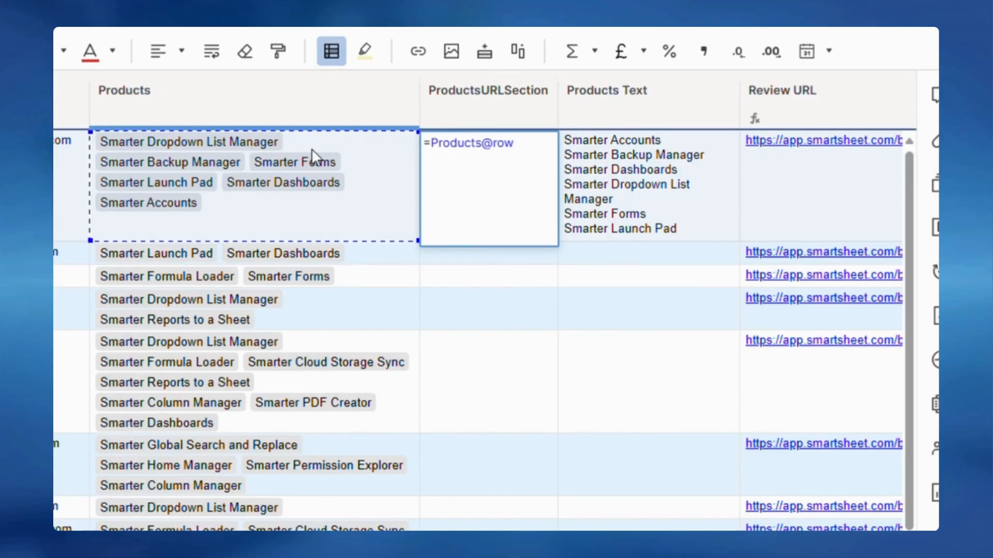
click(429, 146)
text(SUBSTITUTE()
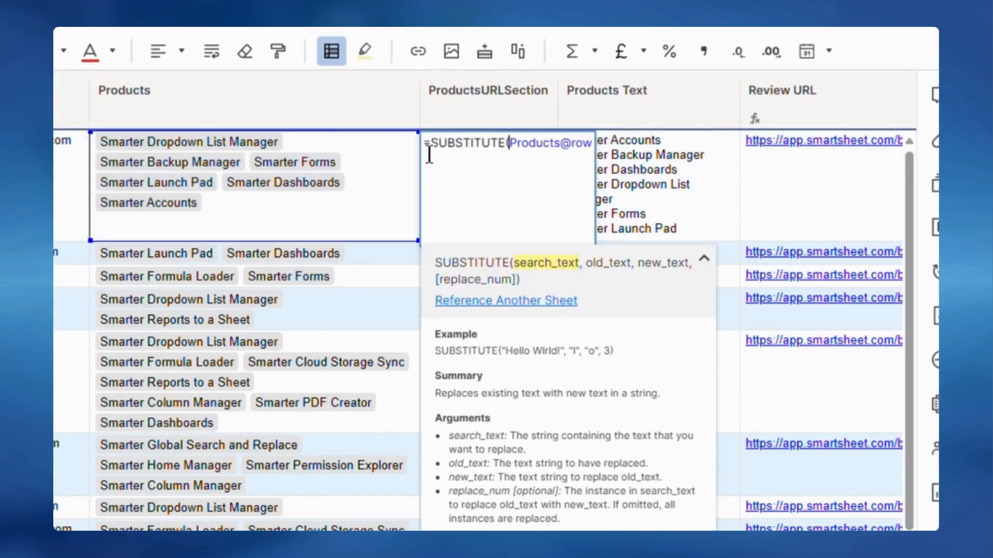
key(Right)
text(, C)
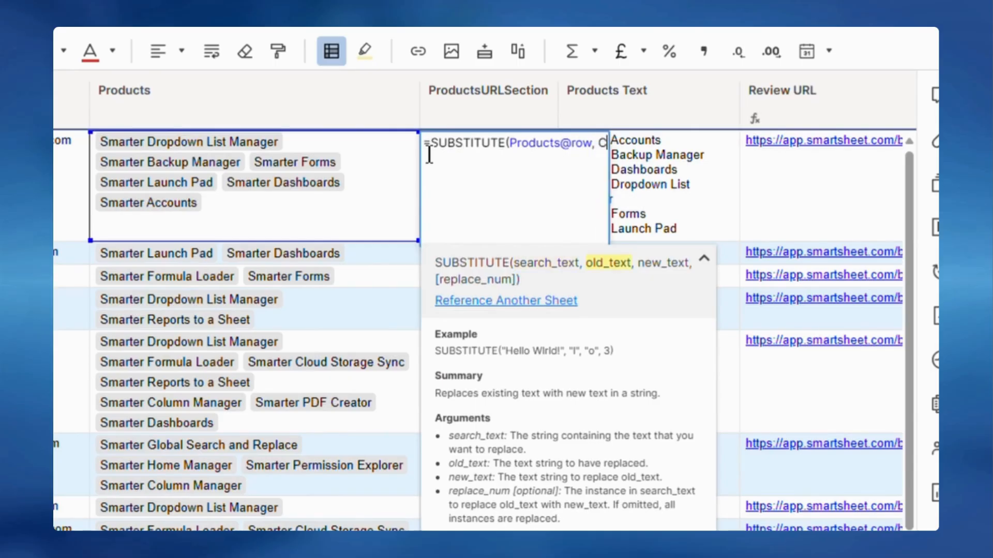
text(HAR(10)
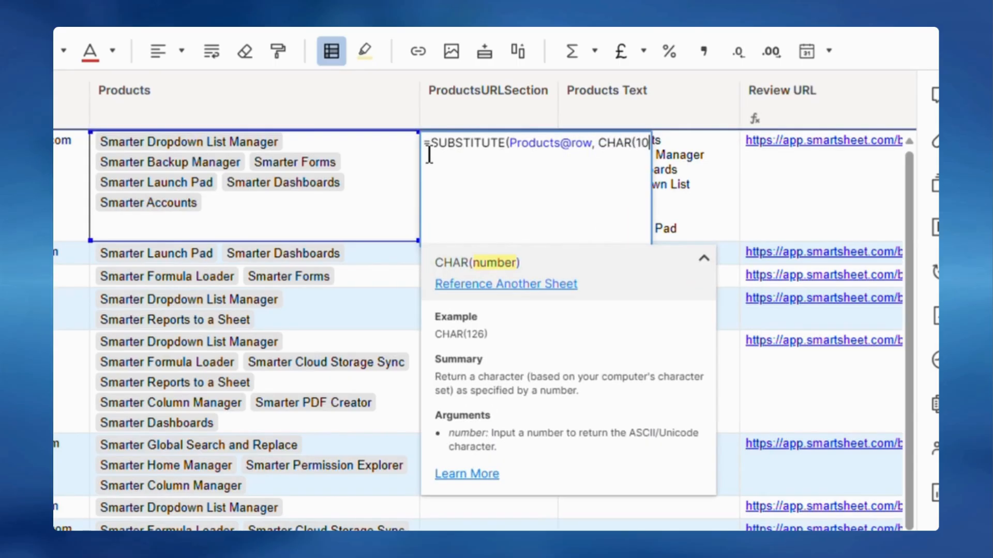
text(), "&)
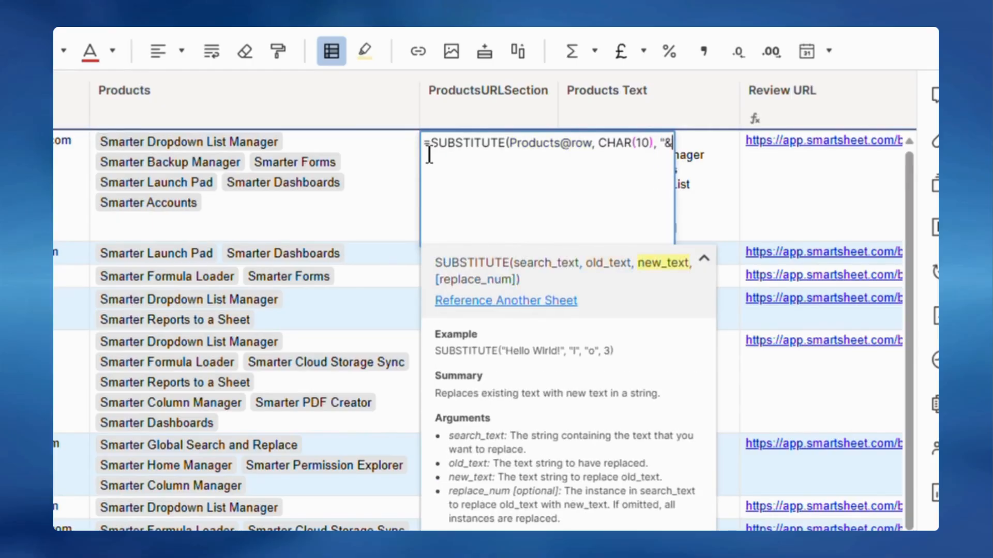
text(Products=")
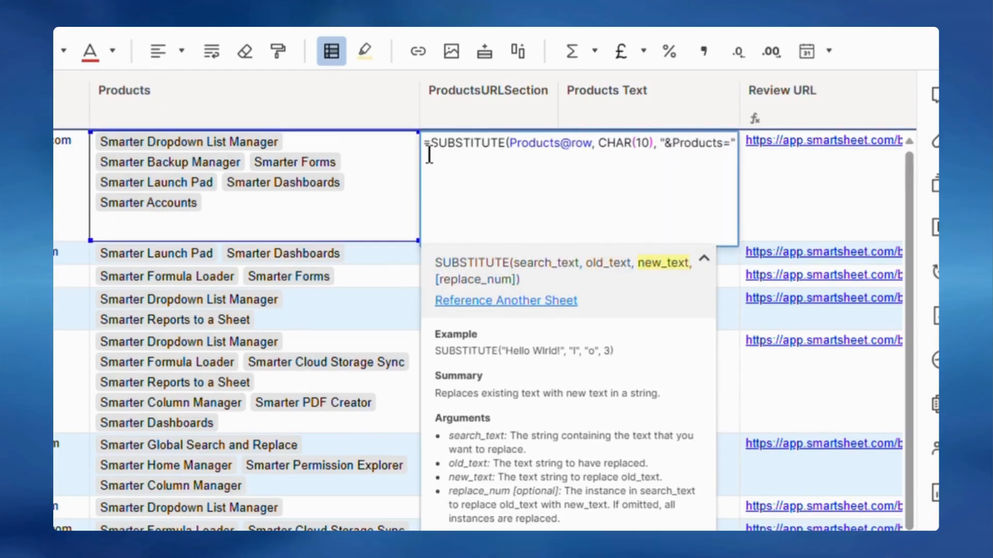
text())
key(Return)
Wrap the ProductsURLSection formula in an outer SUBSTITUTE that replaces " " with "%20", and save it
double_click(429, 154)
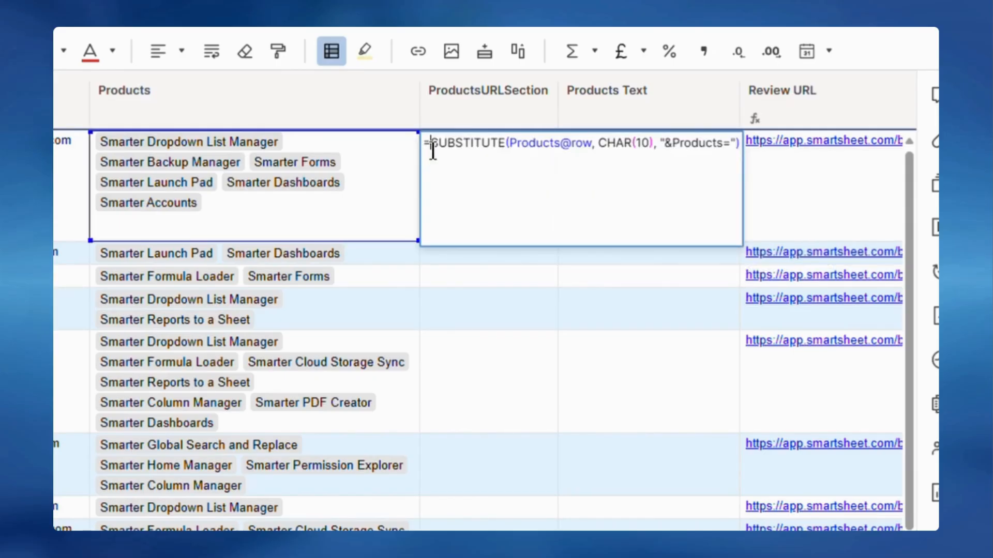
text(SUBSTITUTE()
key(End)
text(, " )
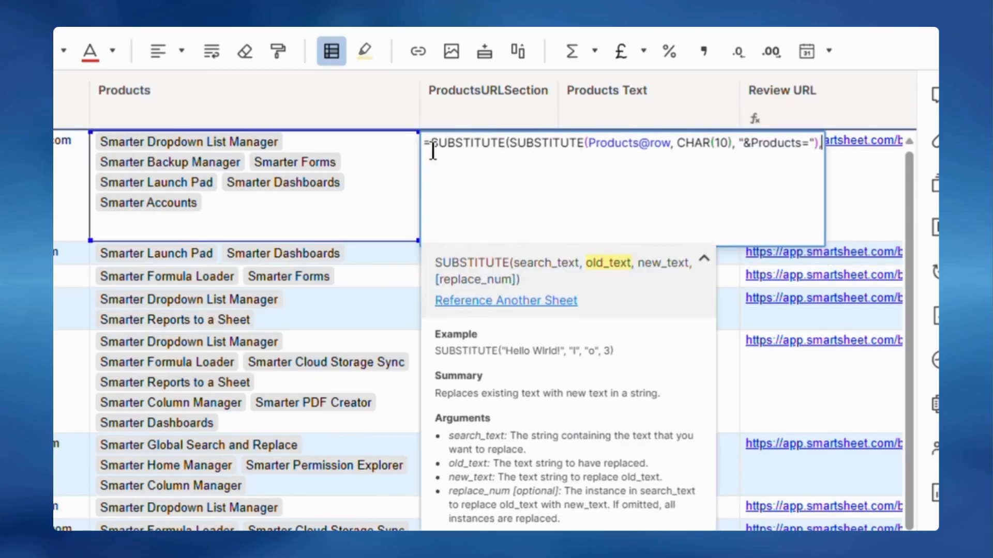
text(", "%20")
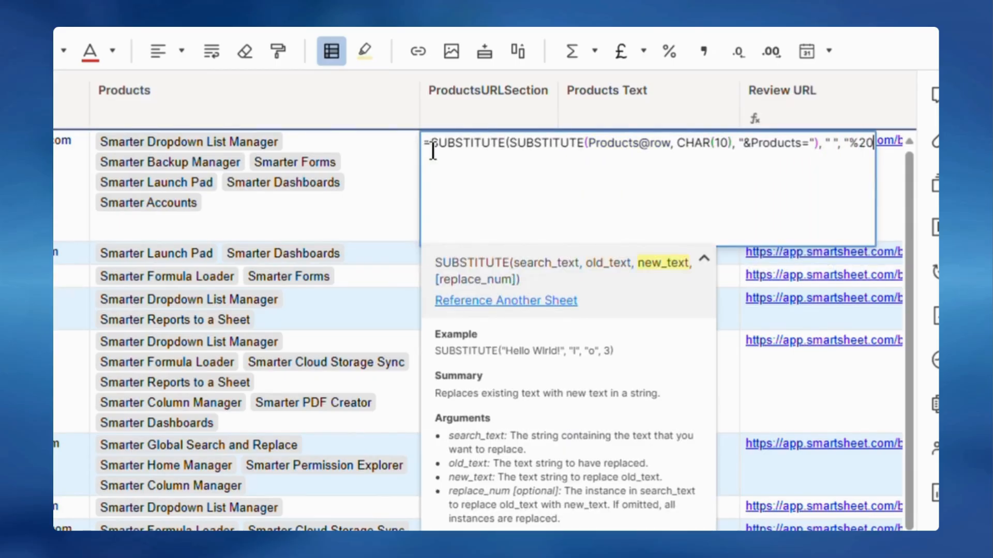
text())
key(Return)
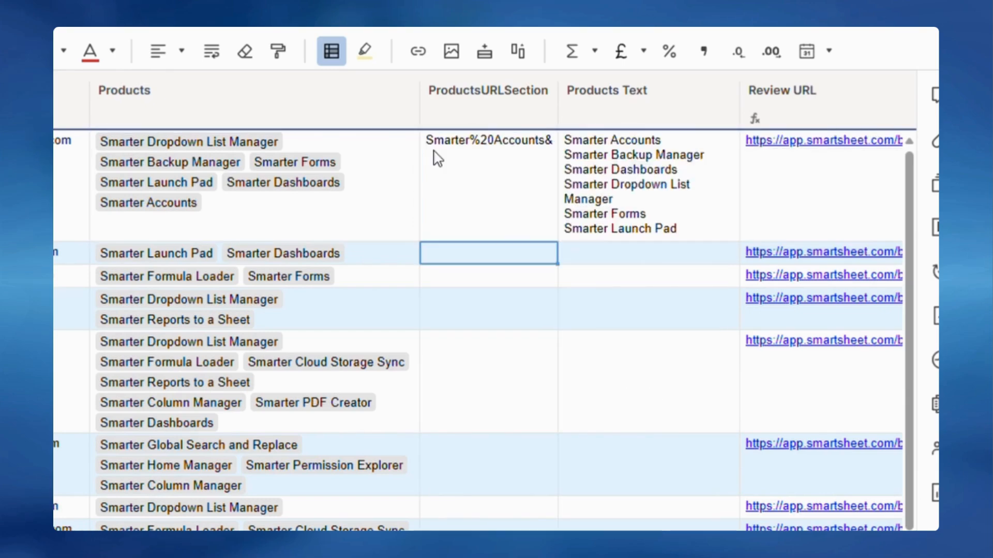
Prepend the text "&Products=" to the SUBSTITUTE formula in the first row's ProductsURLSection cell and save it
double_click(436, 155)
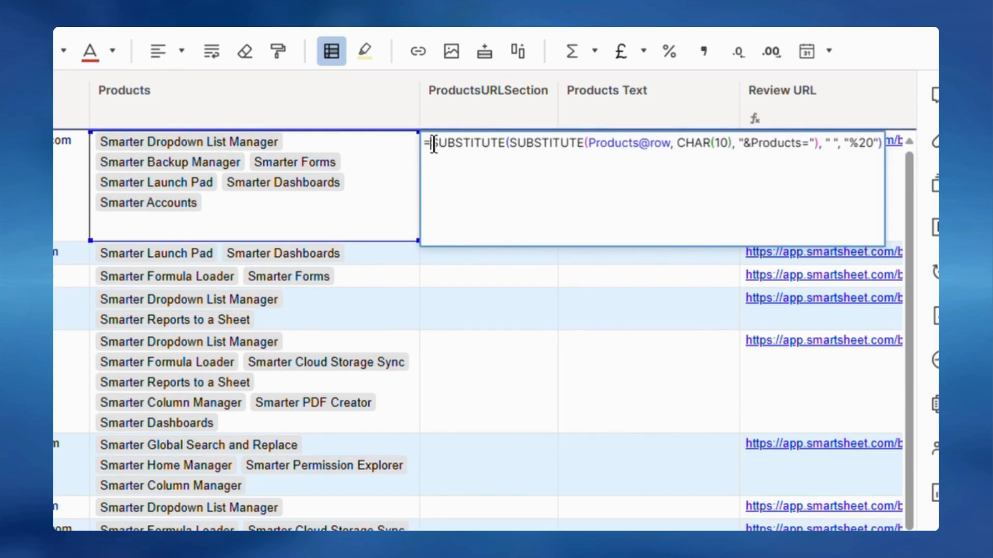
text("&)
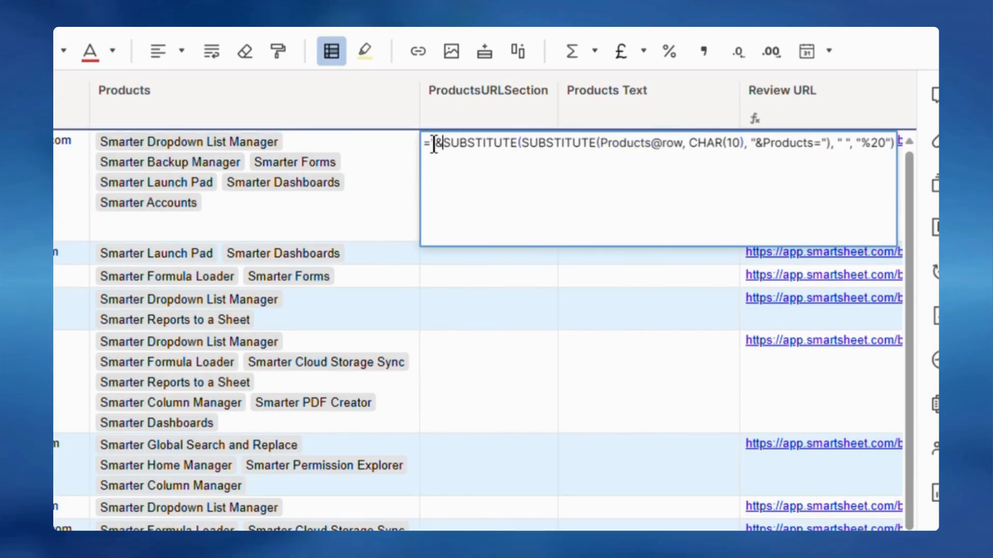
text(Products=")
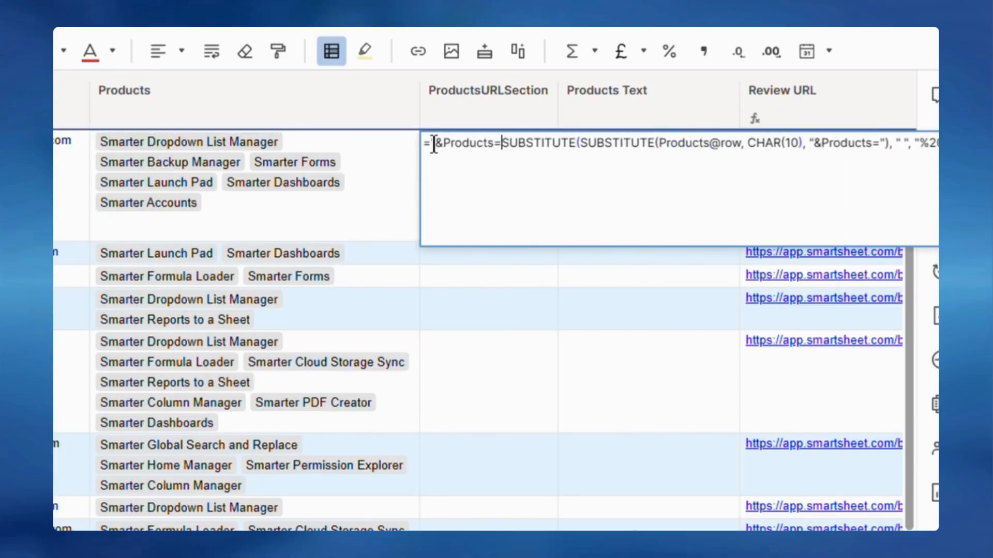
text(&)
key(Return)
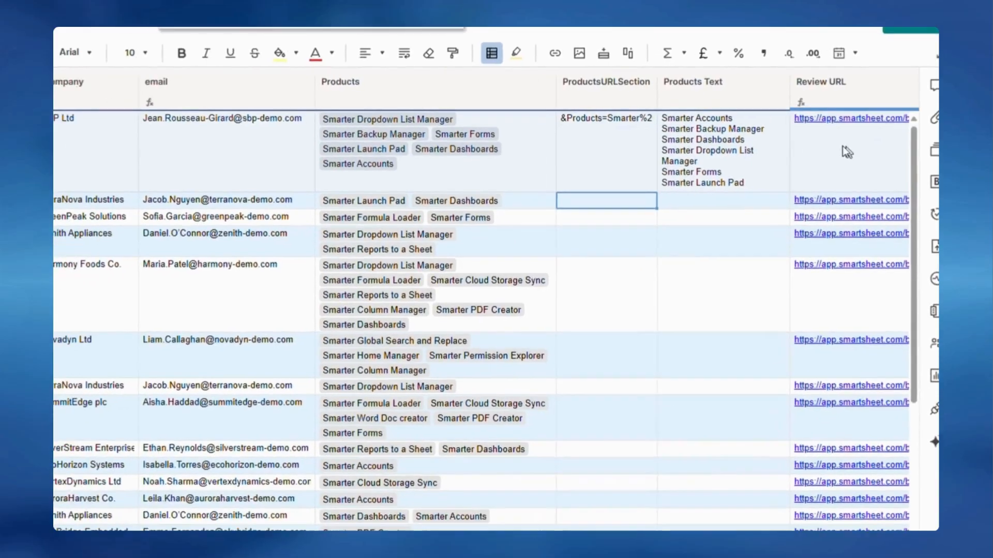
Append + ProductsURLSection@row to the end of the Review URL column formula, save it, and open the first row's review link
right_click(804, 196)
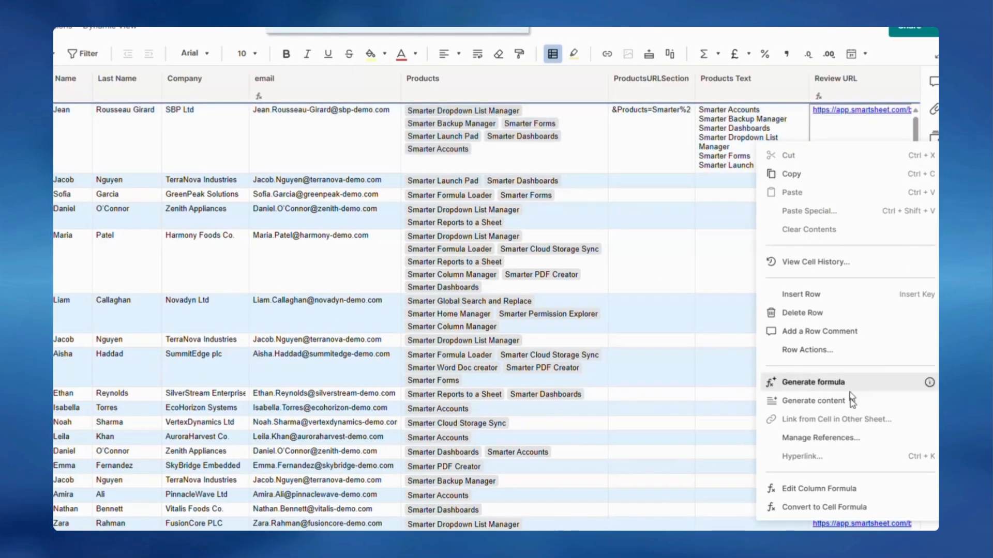
click(819, 489)
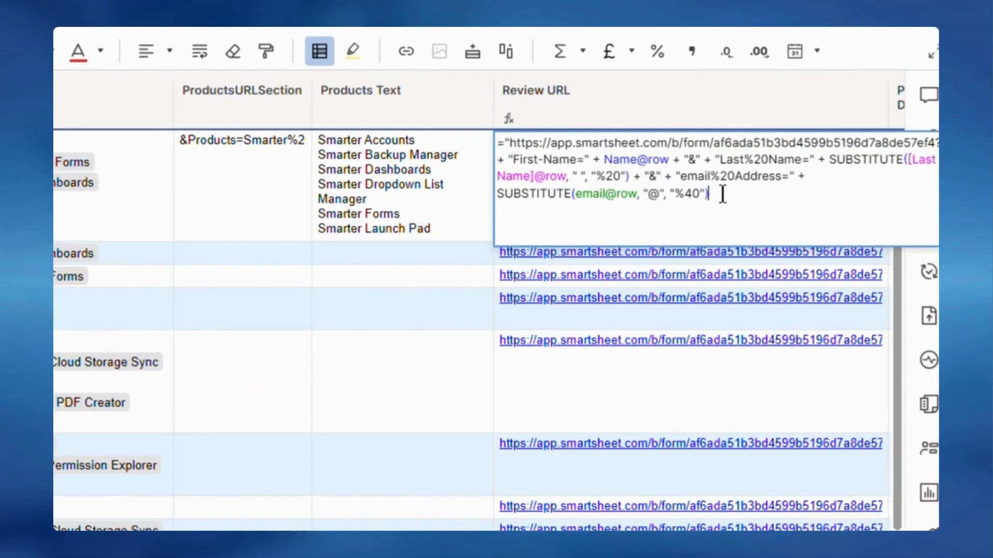
text(+ ProductsURLSection@row)
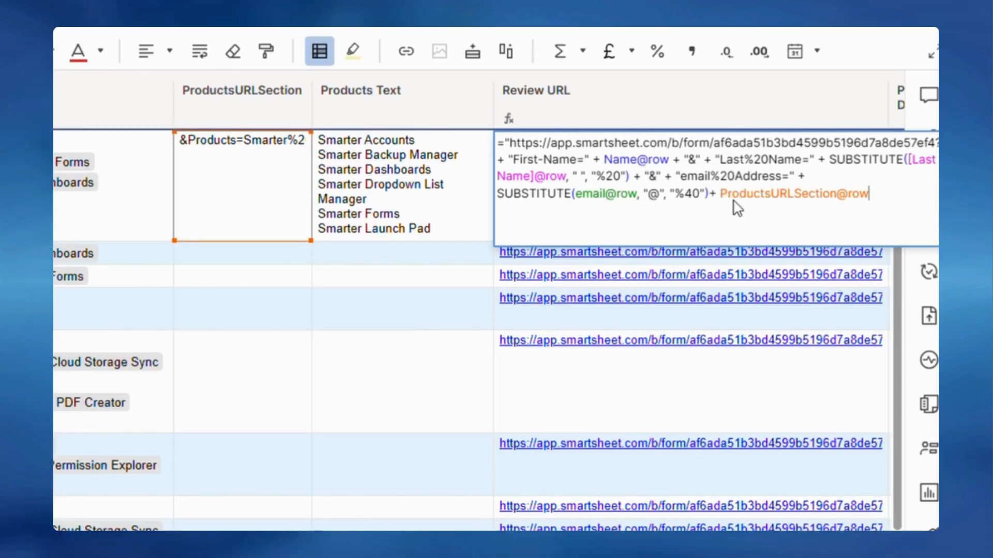
key(Return)
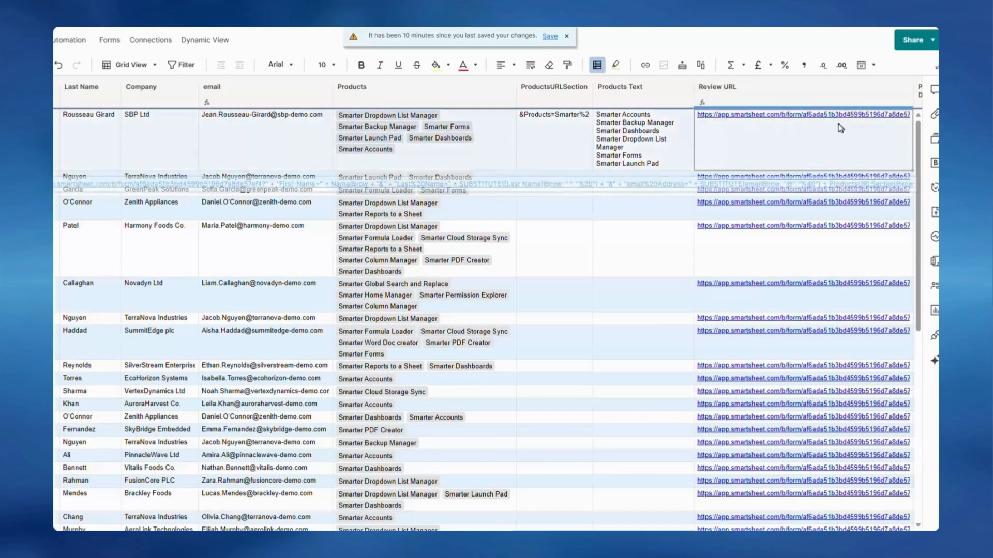
click(831, 116)
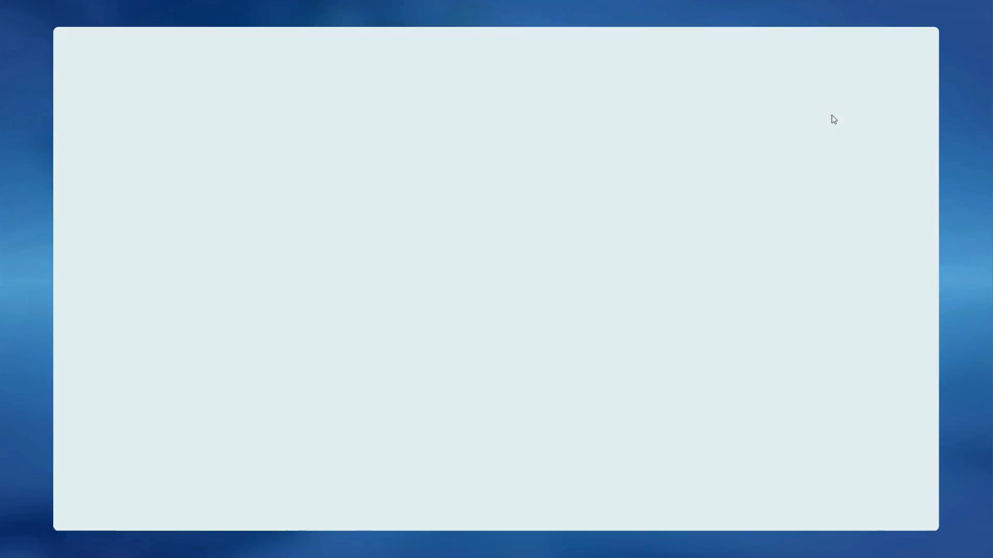